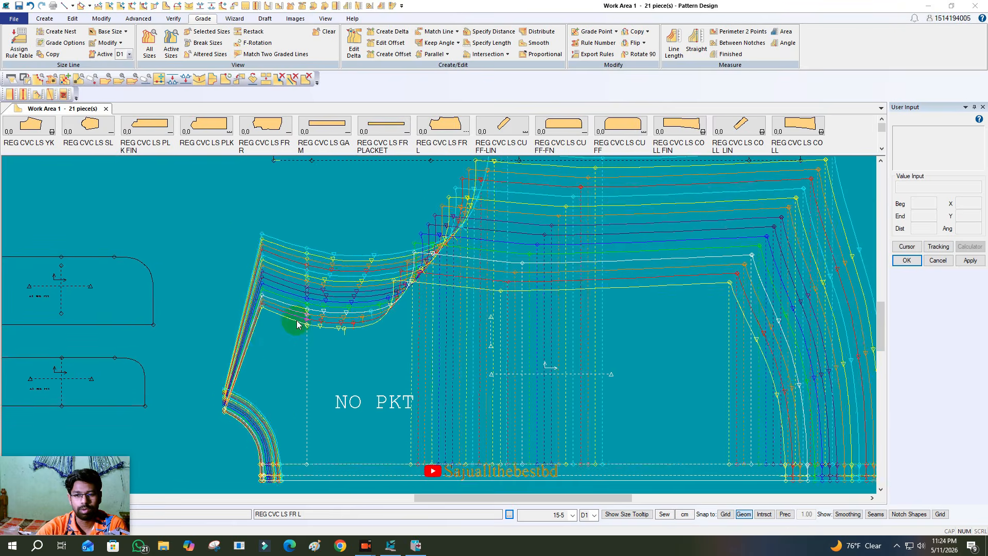
- Examine the graded size nest along the shoulder and armhole curve of the REG CVC LS FR L piece
scroll(366, 368, "down", 1)
scroll(478, 226, "up", 2)
left_click(511, 220)
left_click(506, 179)
scroll(423, 232, "down", 1)
scroll(477, 315, "up", 3)
scroll(477, 319, "up", 5)
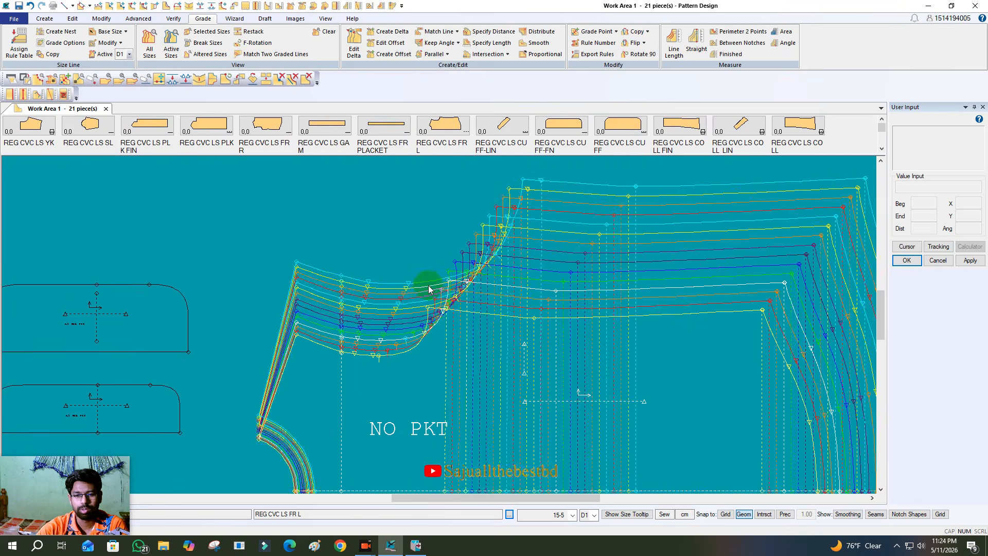
scroll(288, 257, "up", 3)
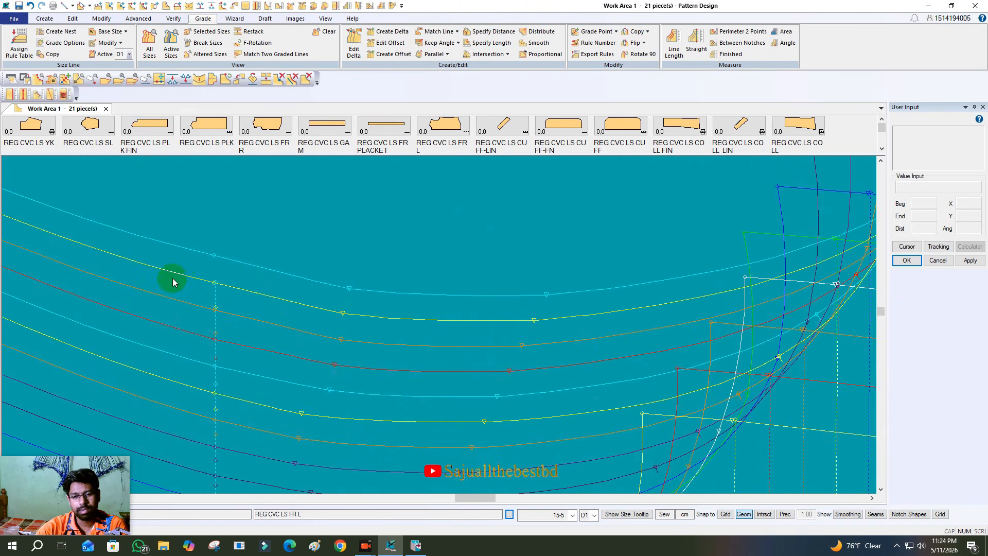
scroll(662, 431, "down", 1)
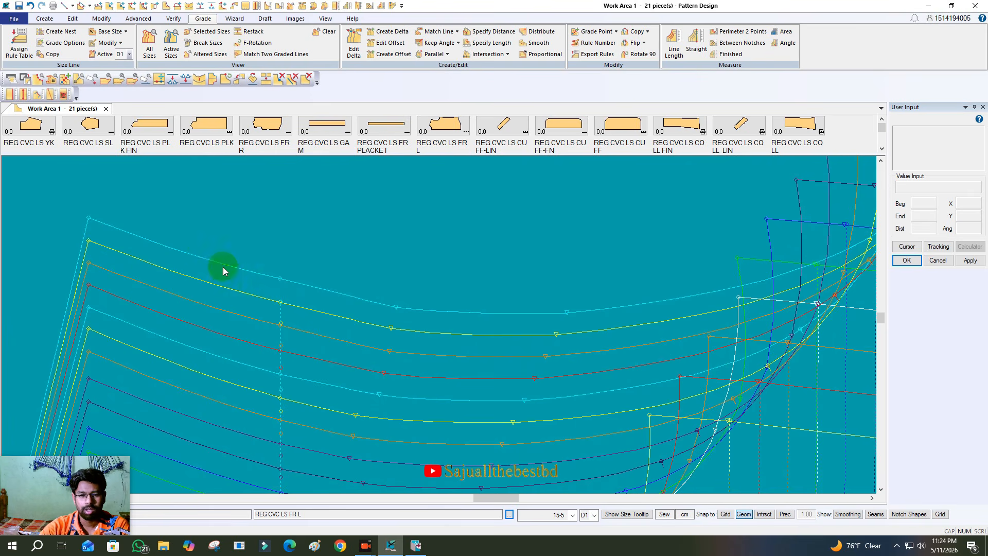
scroll(172, 255, "down", 4)
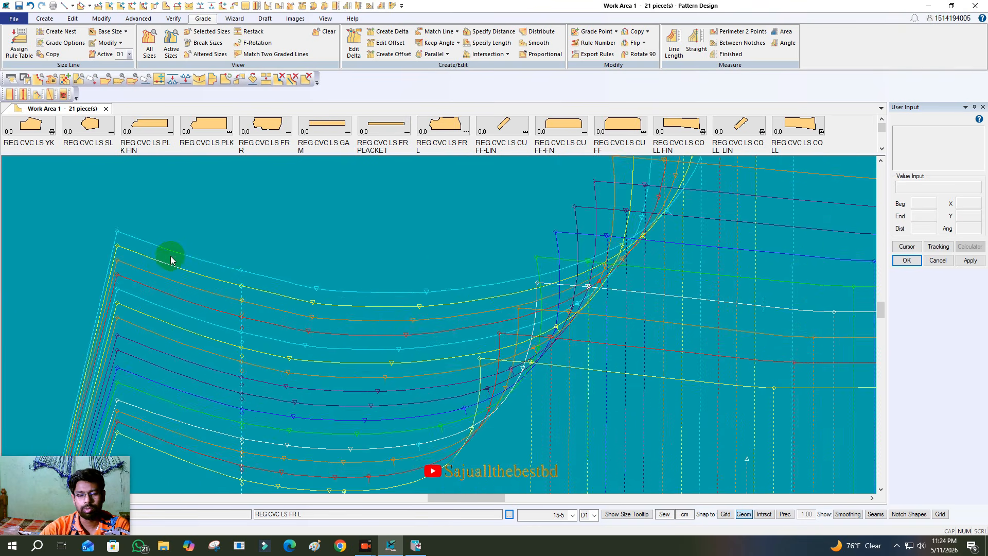
scroll(314, 394, "up", 1)
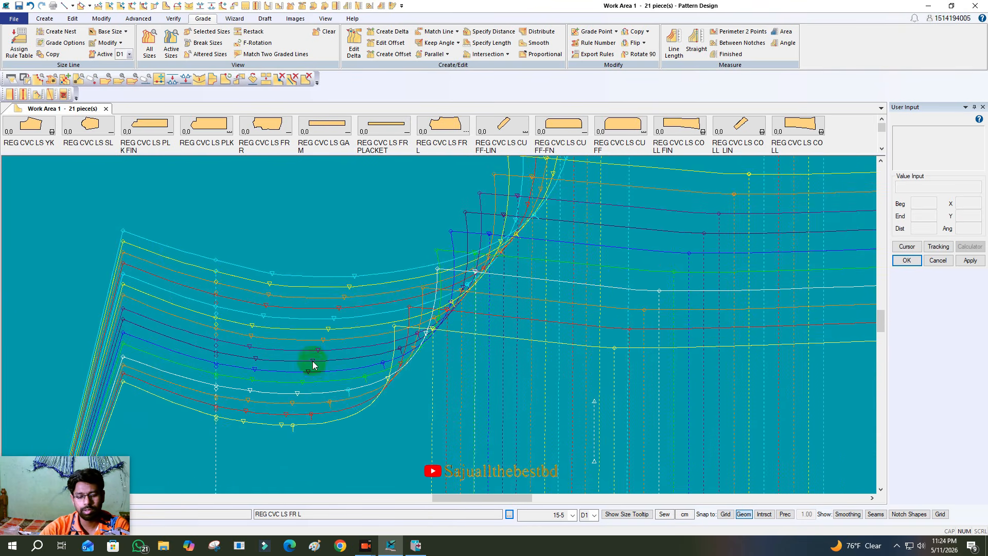
key("e")
left_click(249, 395)
right_click(324, 350)
left_click(326, 349)
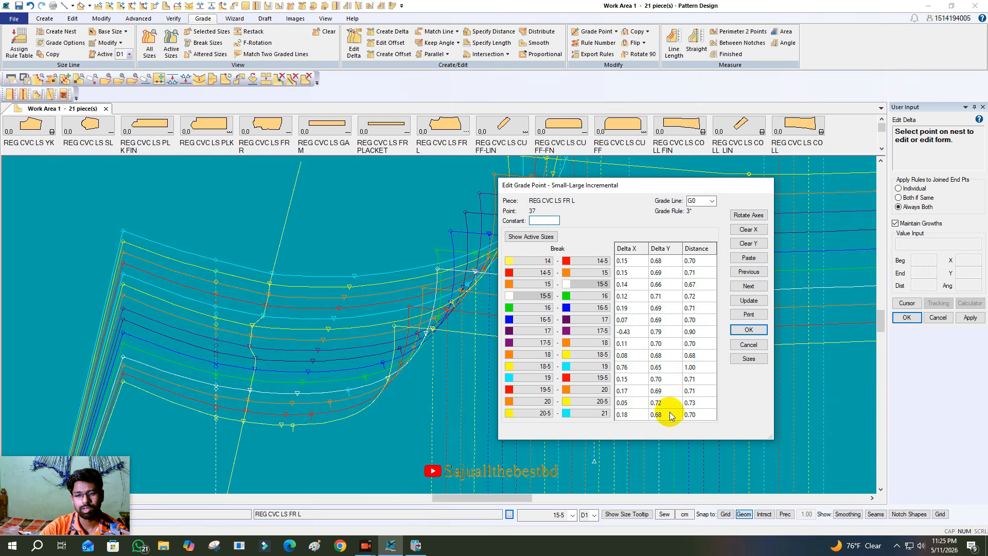
left_click_drag(633, 191, 744, 171)
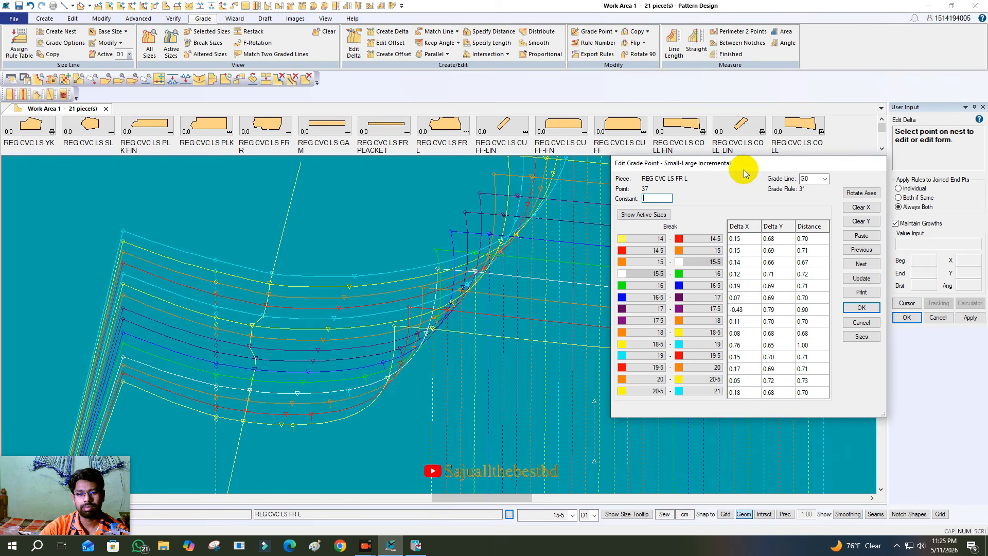
left_click(862, 322)
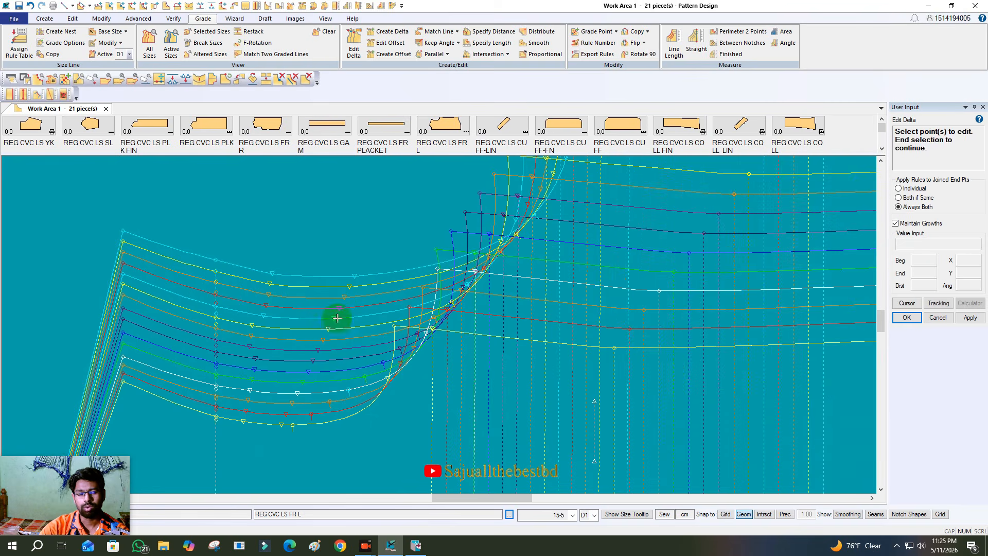
right_click(337, 318)
left_click(336, 320)
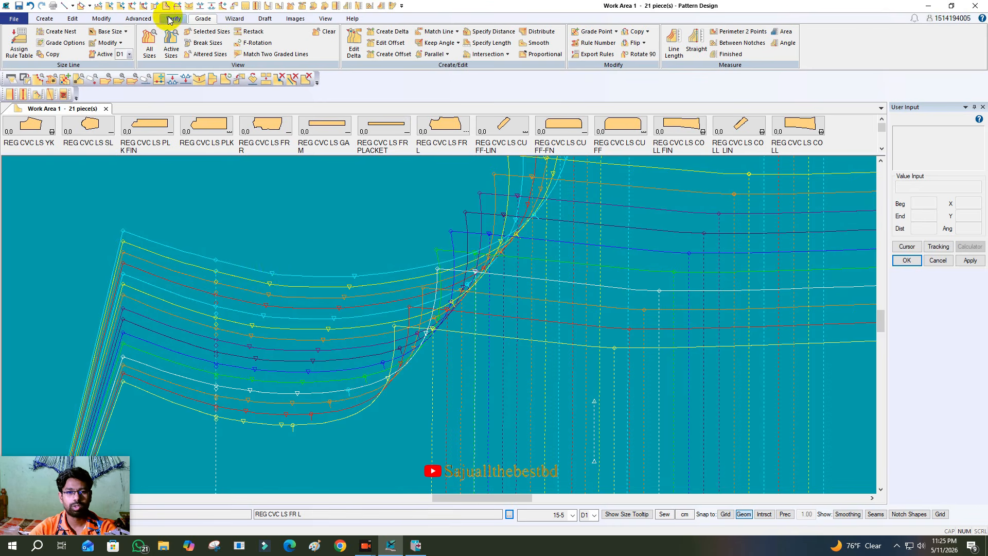
- Open the Edit Delta form for grade point 37 on the armhole curve of the REG CVC LS FR L piece
left_click(359, 52)
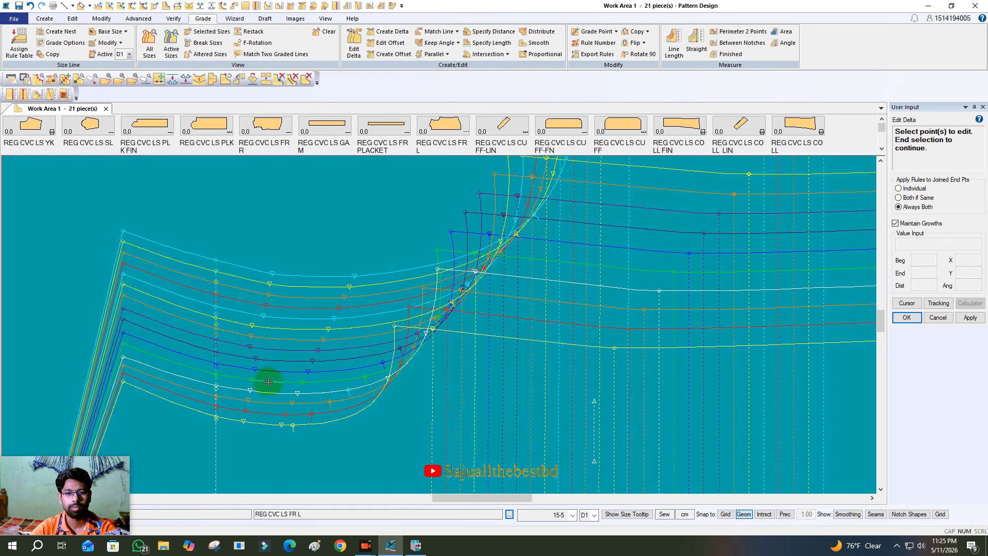
scroll(257, 385, "up", 2)
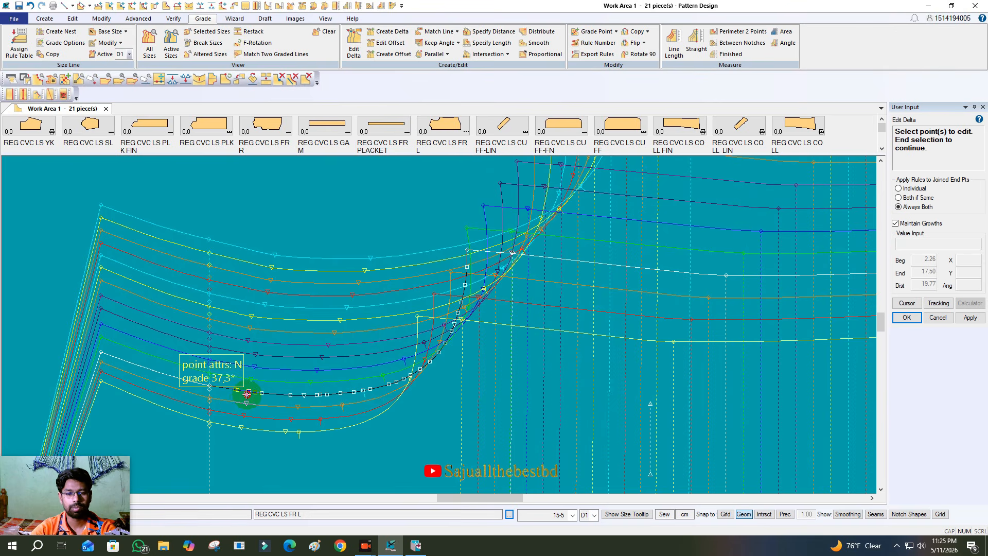
left_click(247, 393)
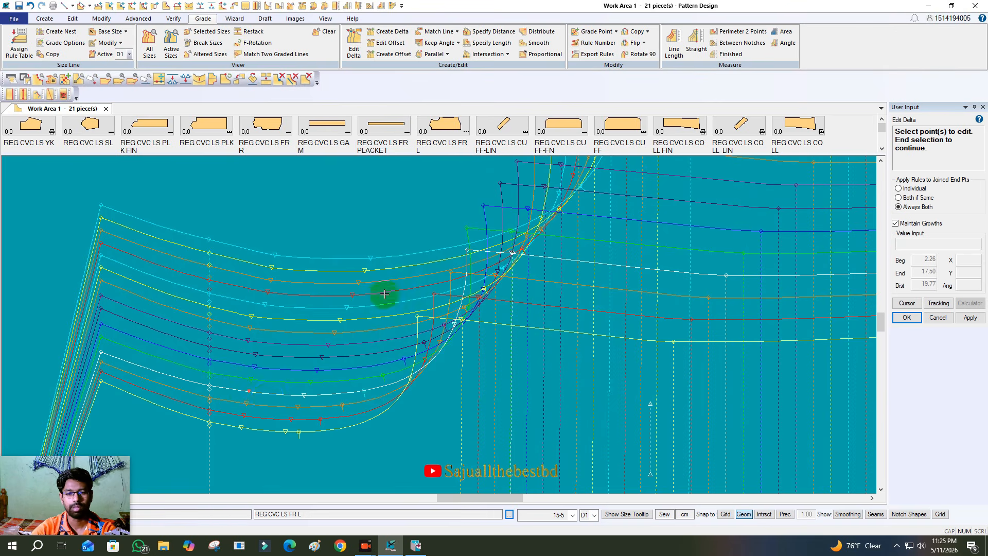
right_click(381, 216)
left_click(381, 218)
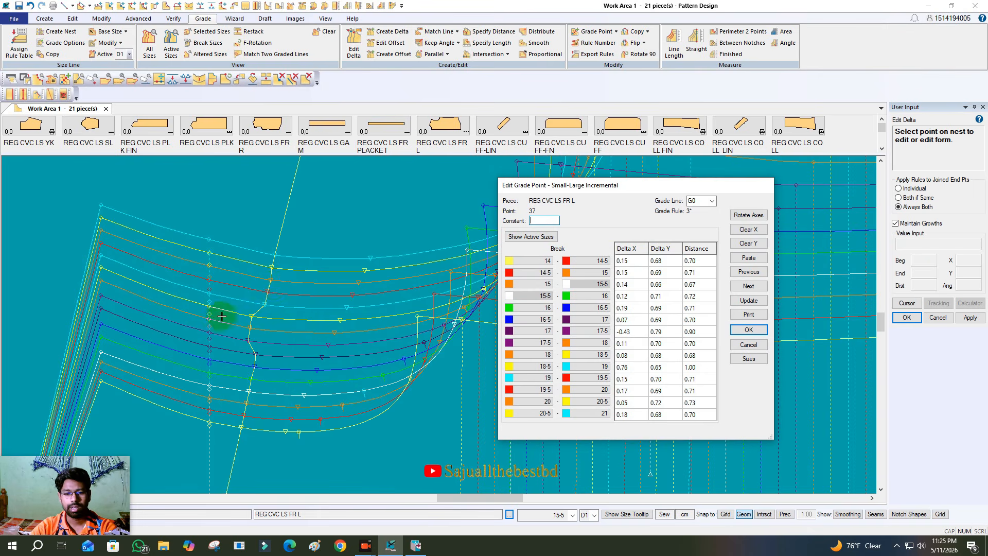
- Move the size 18-5 point of grade point 37 slightly outward so its delta Y is about 0.75, and finish the edit
scroll(260, 279, "up", 1)
scroll(260, 278, "up", 2)
left_click(234, 326)
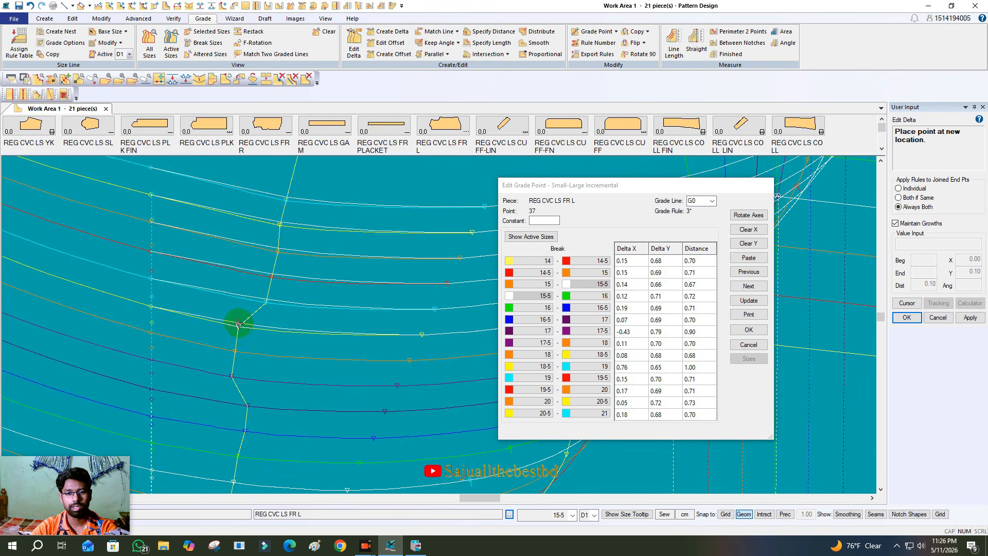
left_click(240, 325)
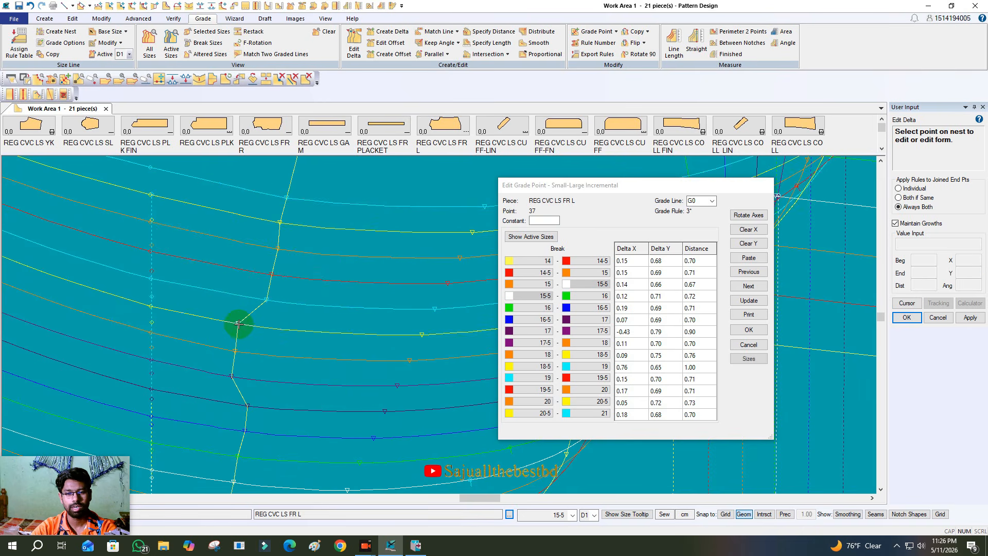
scroll(293, 271, "down", 2)
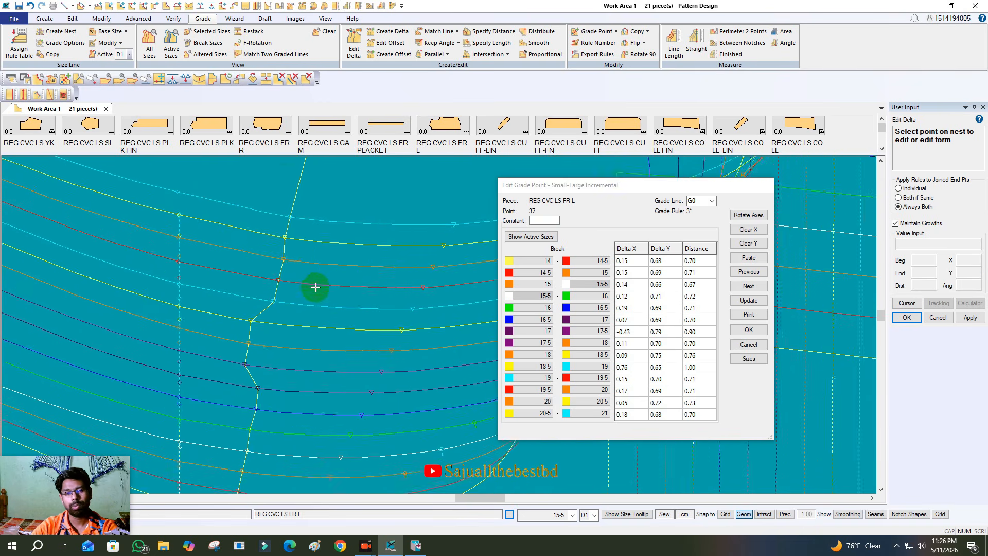
scroll(286, 201, "down", 1)
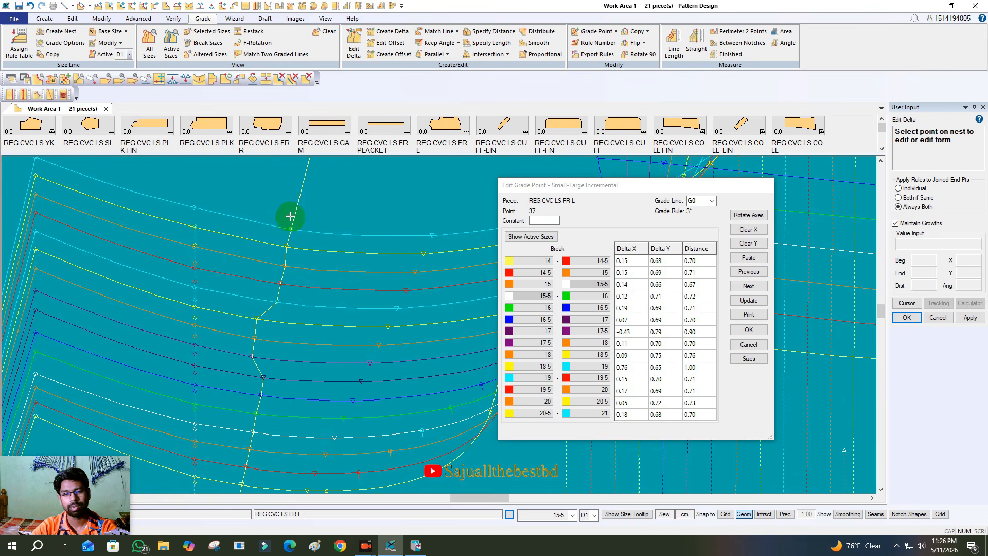
scroll(291, 216, "up", 1)
scroll(292, 218, "up", 1)
right_click(311, 204)
left_click(345, 222)
- Reopen the Edit Delta form for armhole grade point 37 and turn off Maintain Growths
scroll(302, 208, "down", 1)
left_click(271, 415)
right_click(272, 415)
left_click(288, 421)
left_click(257, 413)
right_click(332, 337)
left_click(348, 341)
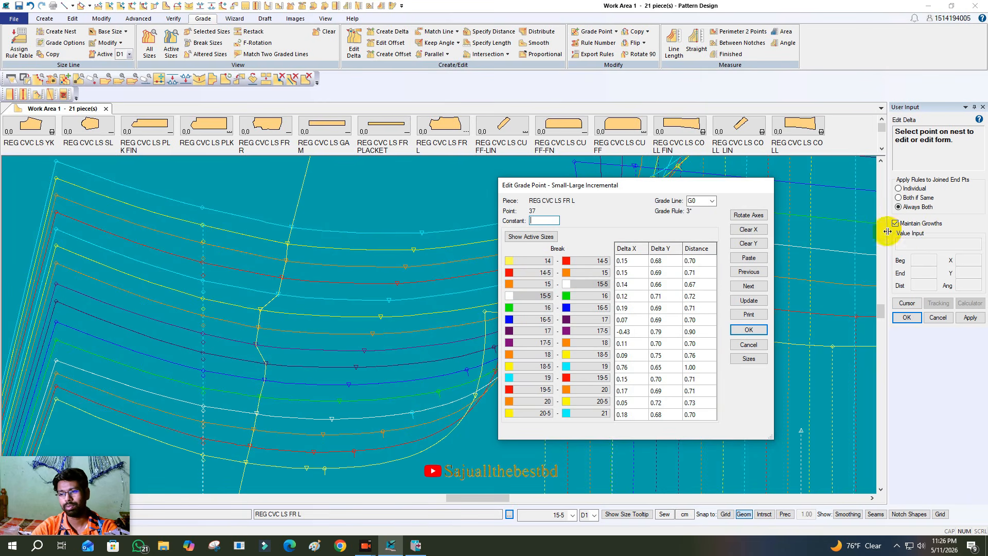
left_click(909, 223)
- Nudge the size 21 point outward to deltas of about 0.21 and 0.73, and the size 20-5 point to a delta Y of about 0.77
scroll(326, 280, "up", 4)
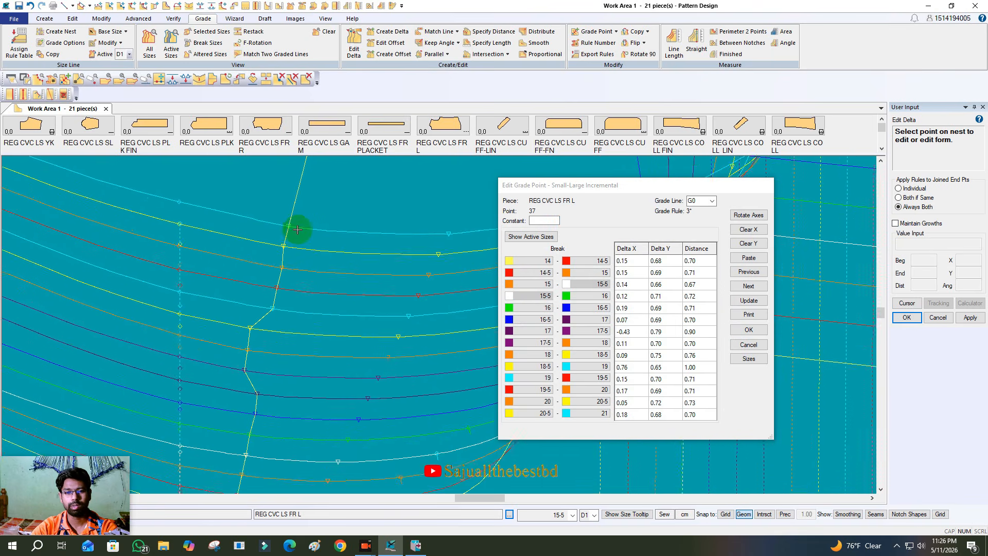
scroll(276, 238, "up", 3)
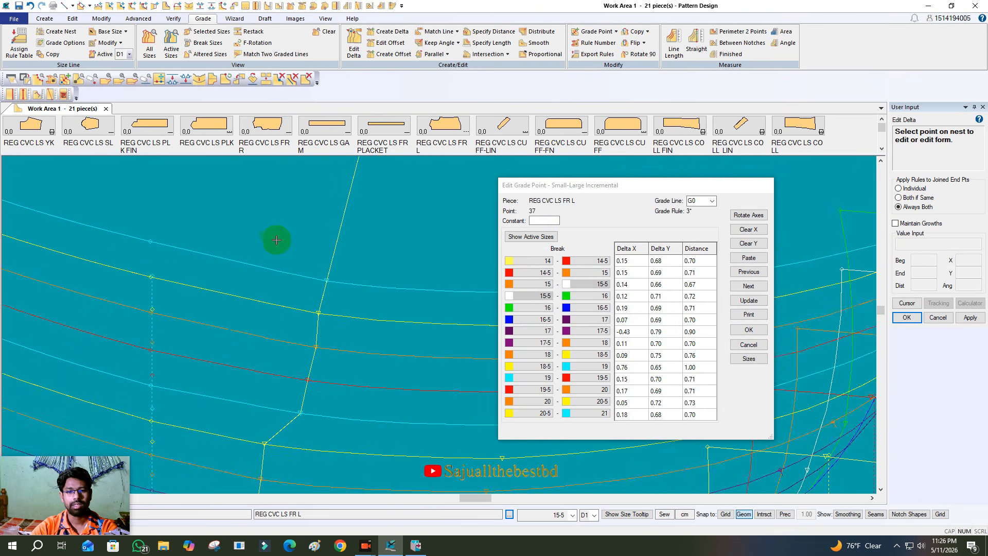
left_click(331, 285)
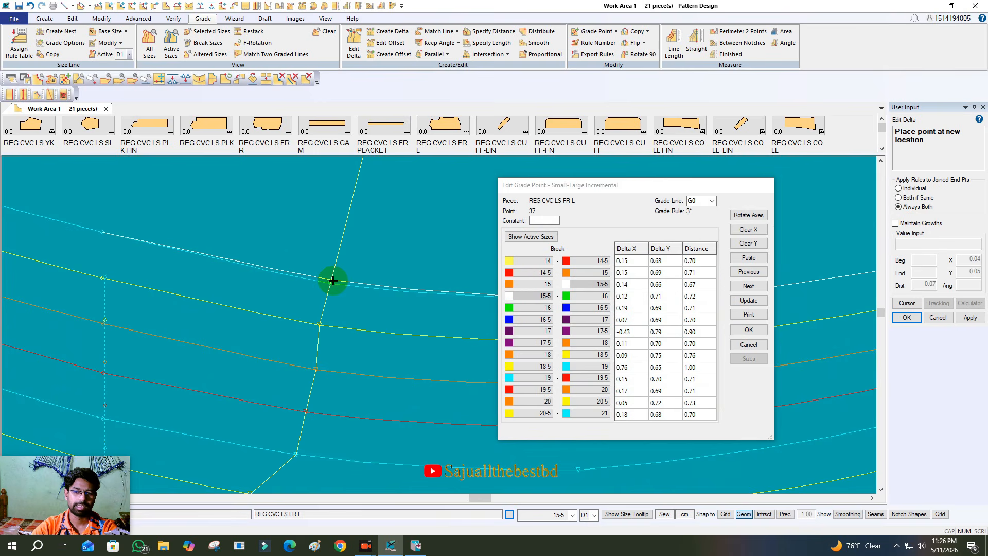
left_click(332, 280)
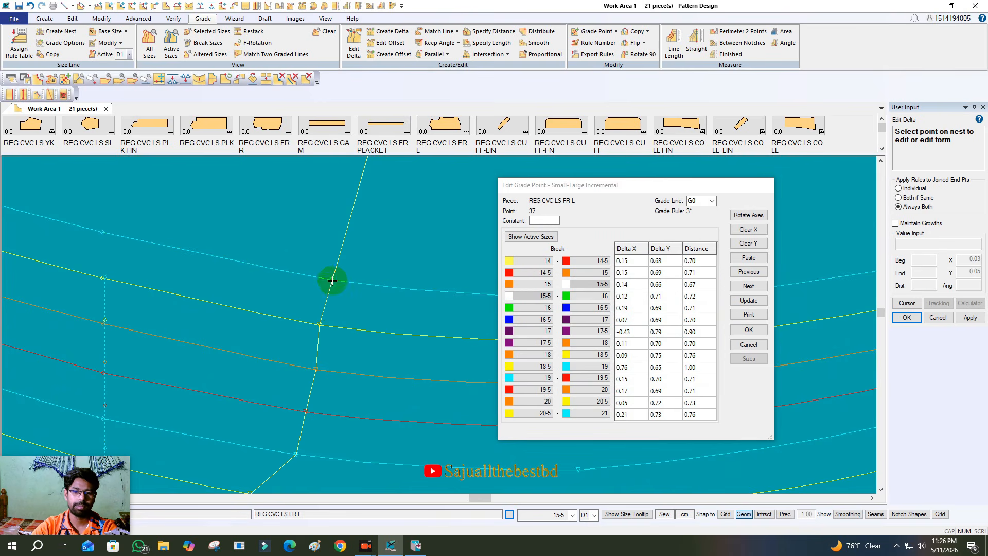
left_click(318, 324)
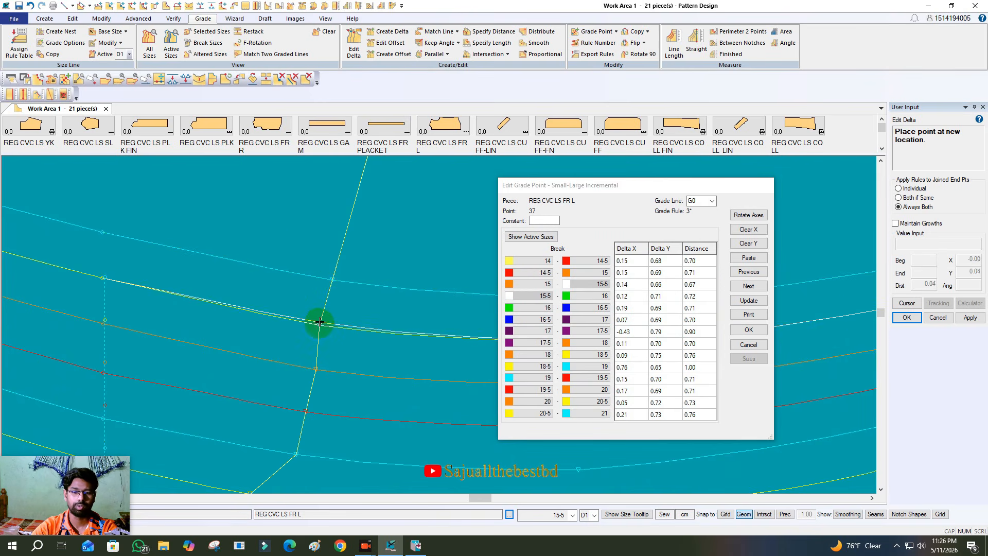
left_click(320, 322)
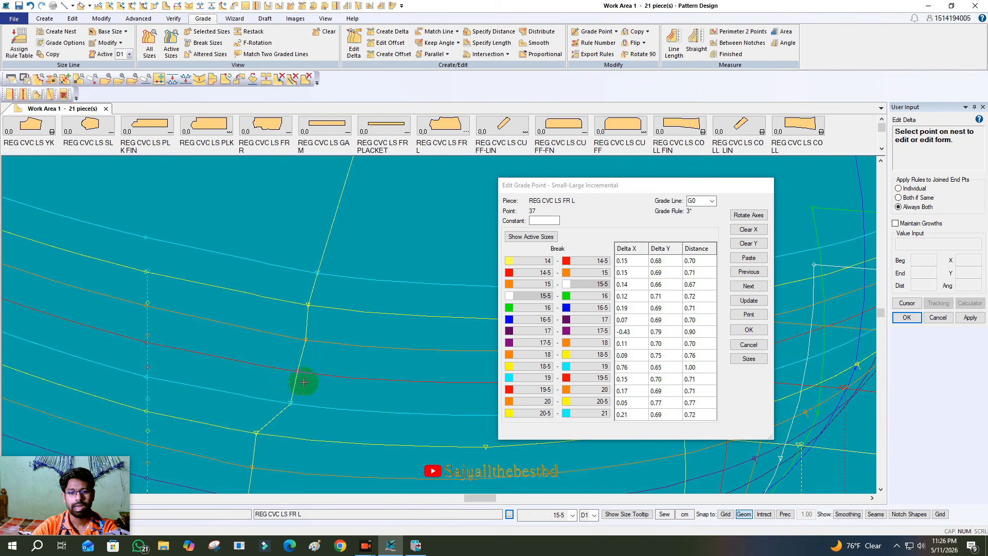
- Examine how grade point 37 runs through all sizes of the armhole nest, comparing it with the delta table
scroll(303, 262, "down", 4)
scroll(302, 234, "down", 6)
scroll(310, 353, "up", 5)
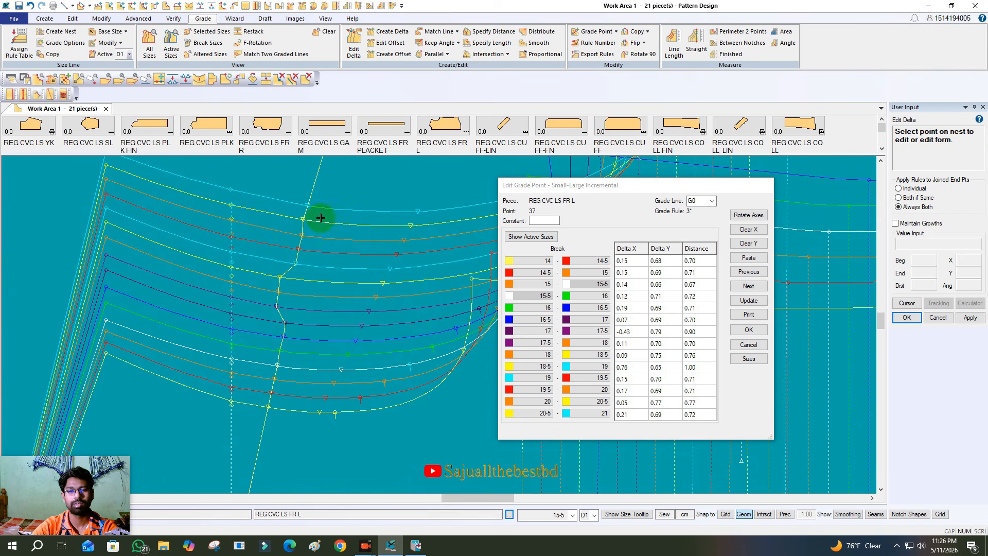
scroll(309, 289, "up", 1)
scroll(229, 406, "up", 3)
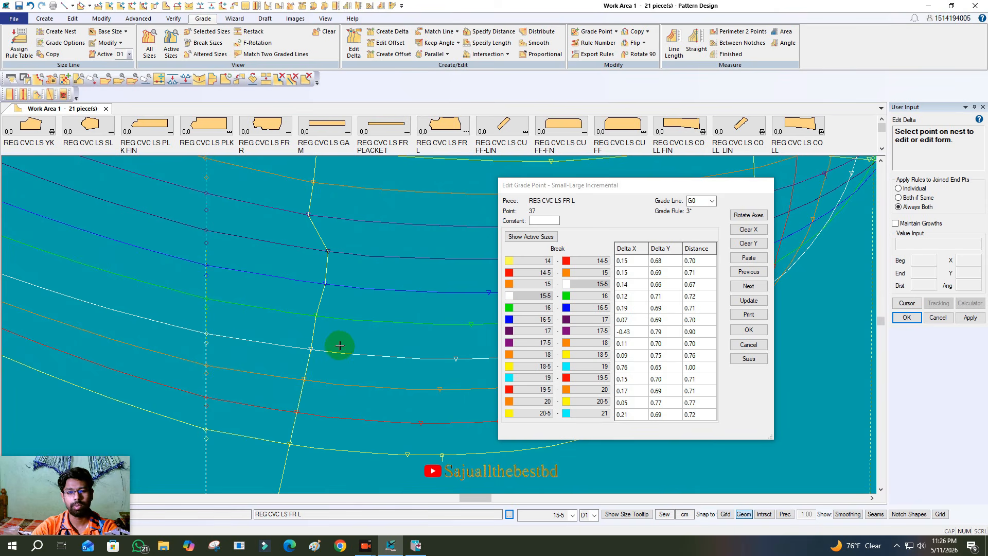
scroll(308, 360, "down", 4)
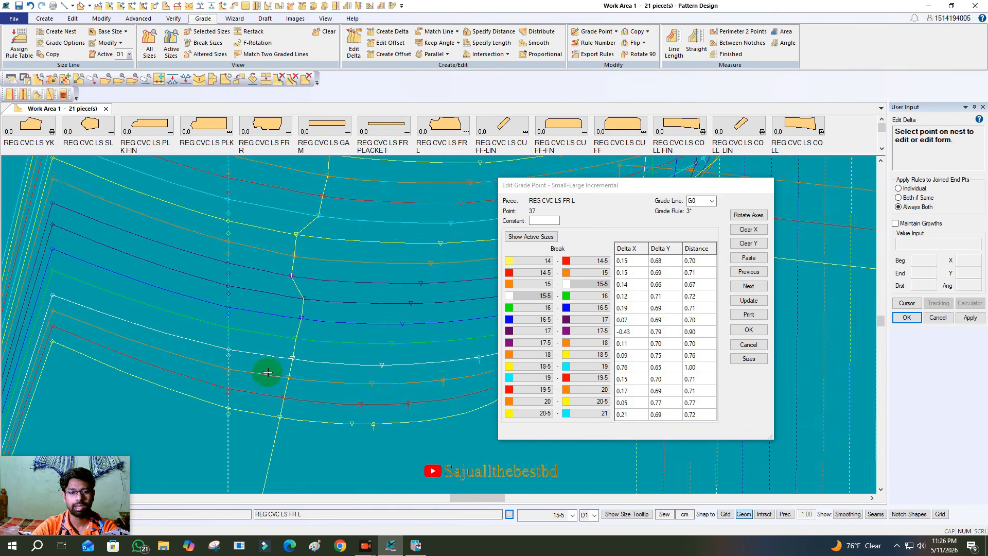
scroll(271, 206, "down", 3)
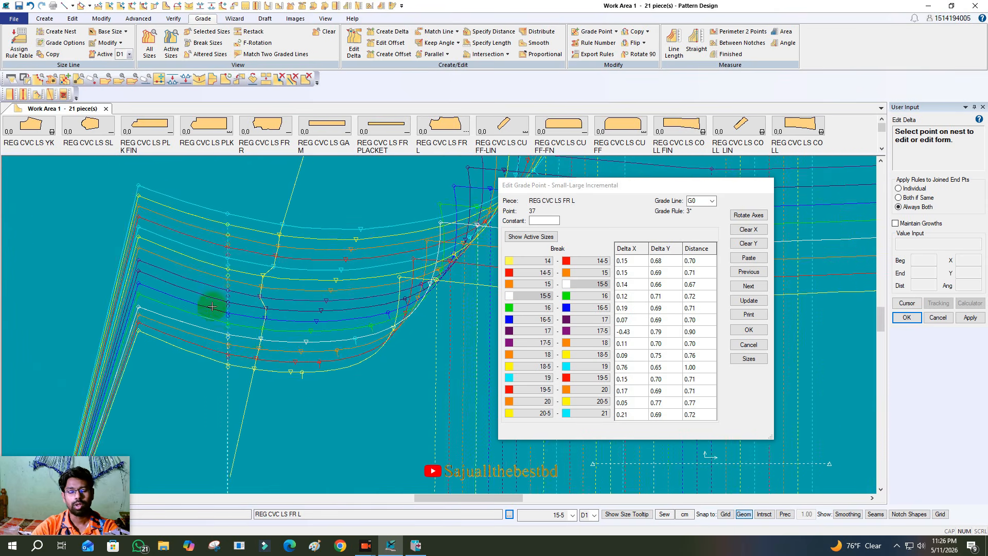
scroll(234, 335, "up", 4)
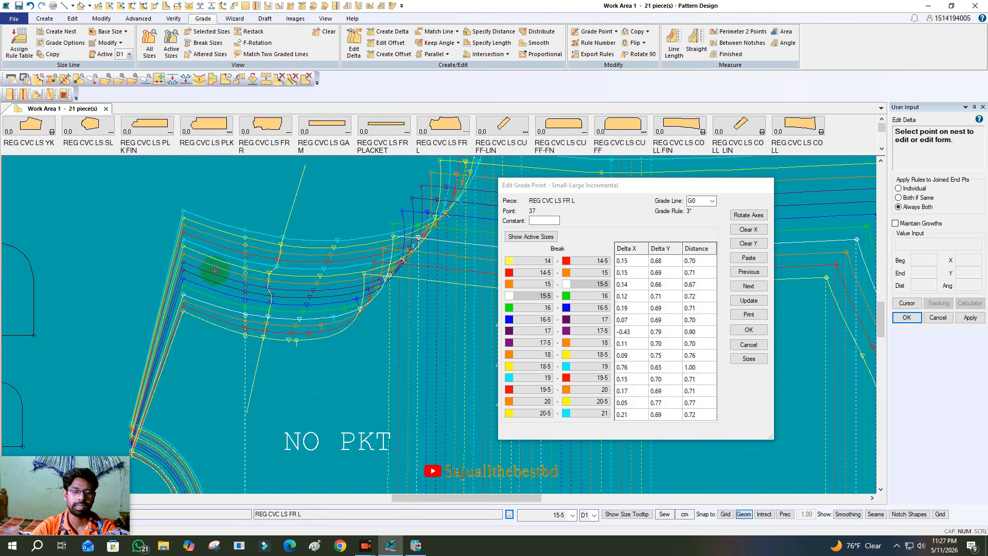
scroll(174, 242, "down", 1)
left_click_drag(599, 194, 531, 203)
scroll(283, 206, "up", 1)
scroll(278, 214, "up", 2)
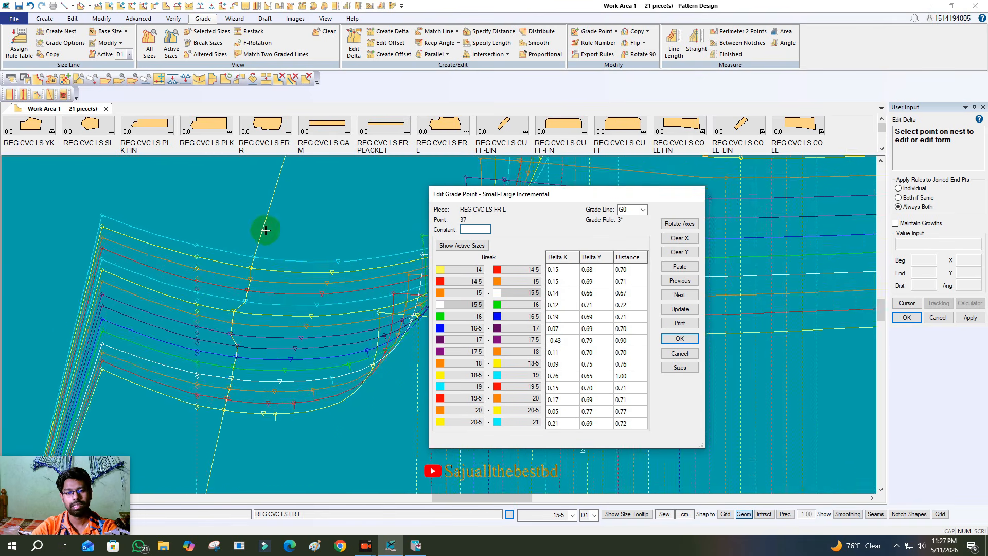
- Move the size 21 point of grade point 37 to a delta X of about 0.34 and delta Y of about 0.71
left_click_drag(545, 203, 465, 182)
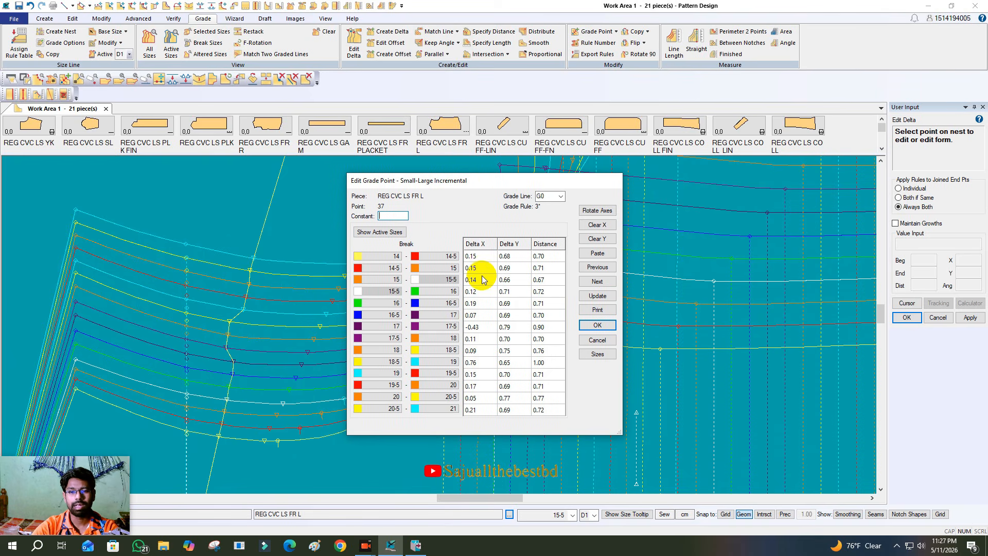
left_click(419, 273)
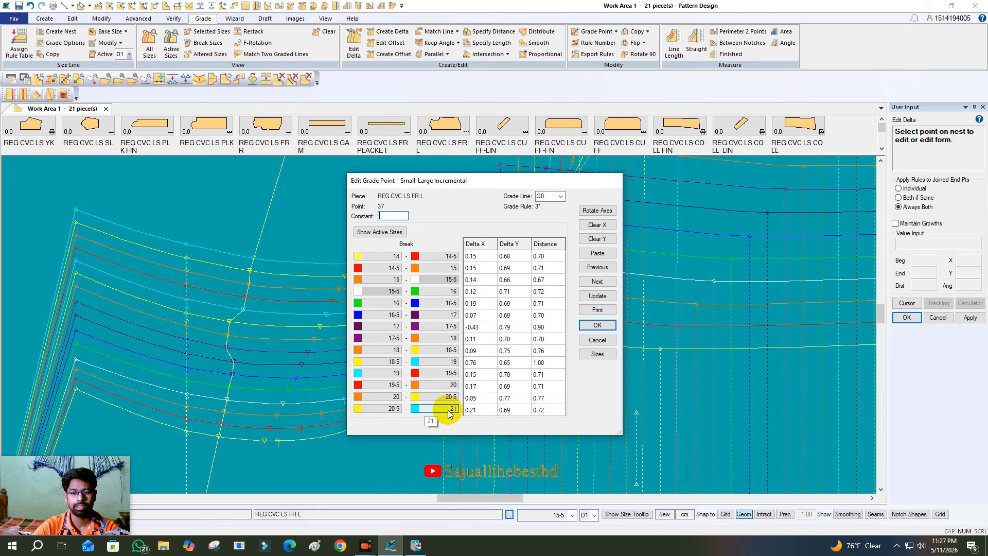
left_click(252, 263)
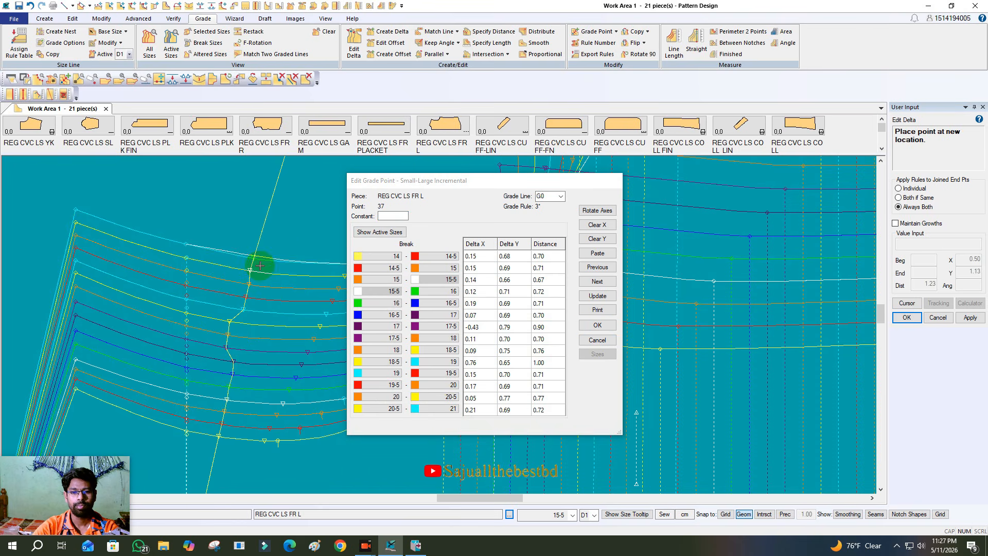
left_click(256, 258)
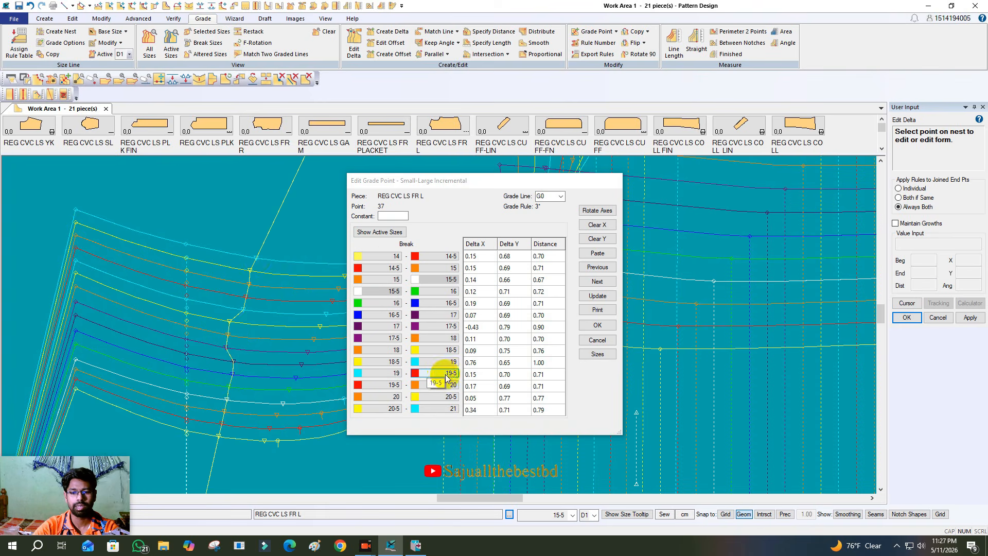
left_click(248, 297)
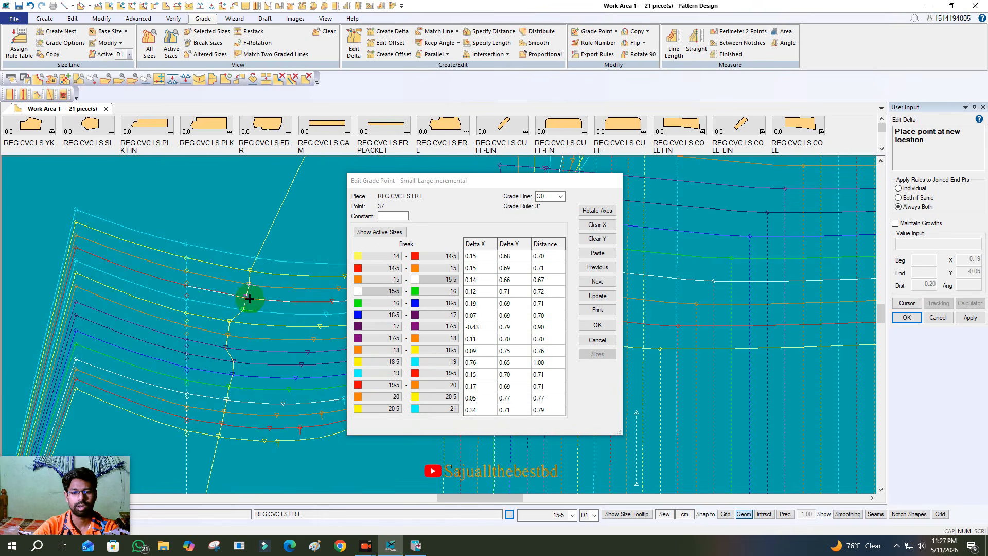
right_click(220, 295)
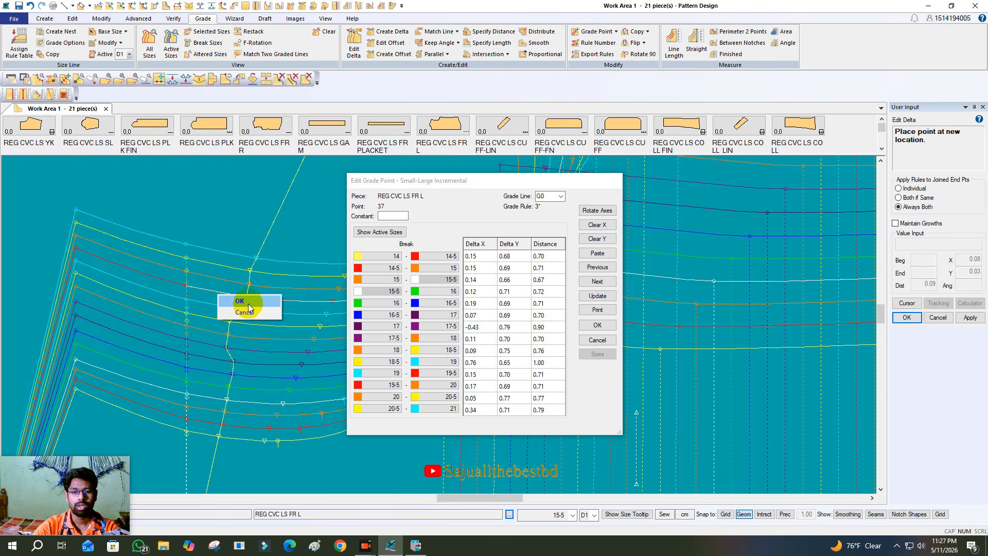
left_click(246, 313)
- Discard the pending delta edits of grade point 37 and leave the Edit Delta command
left_click(455, 305)
left_click_drag(442, 186, 522, 194)
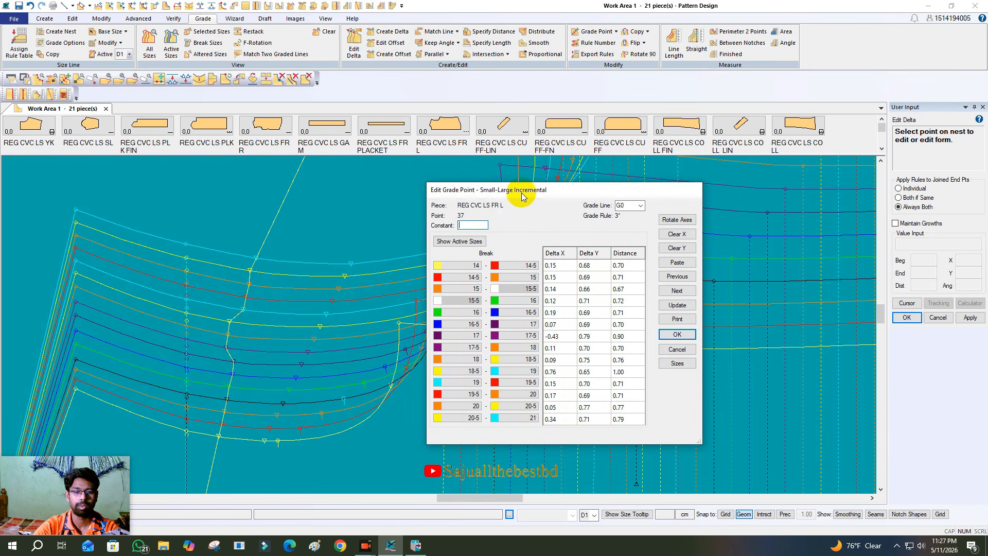
left_click_drag(521, 194, 494, 190)
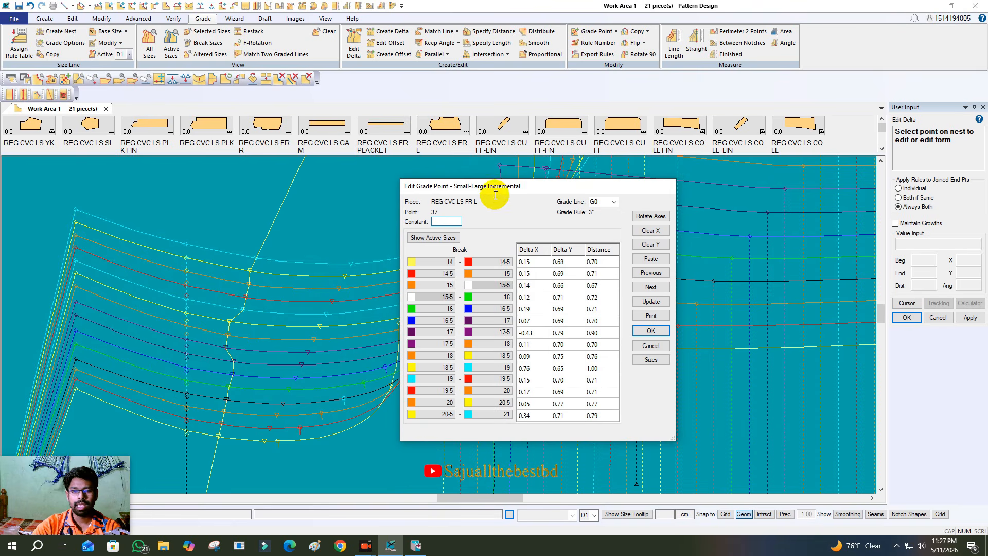
left_click(652, 348)
scroll(292, 300, "down", 2)
scroll(278, 300, "up", 4)
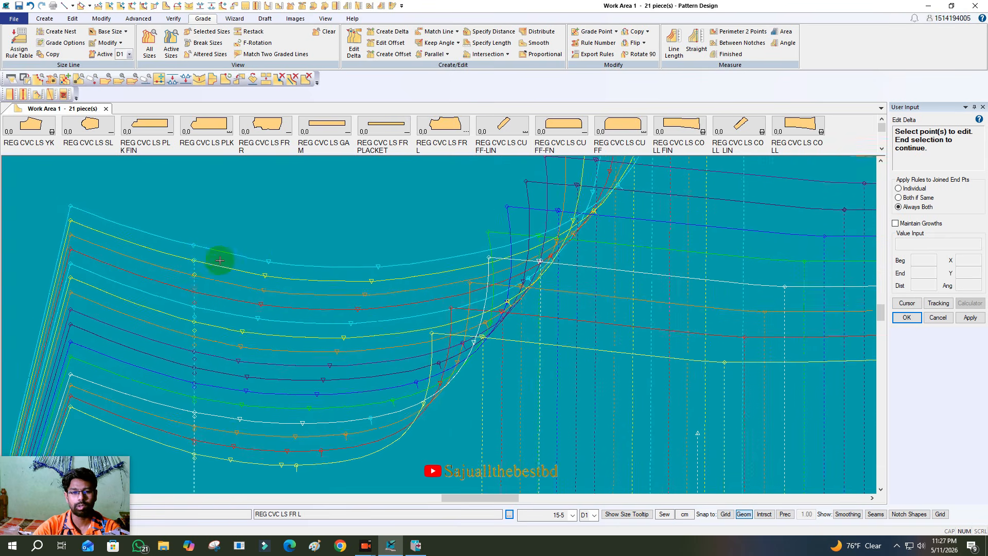
scroll(219, 261, "up", 1)
scroll(242, 280, "down", 1)
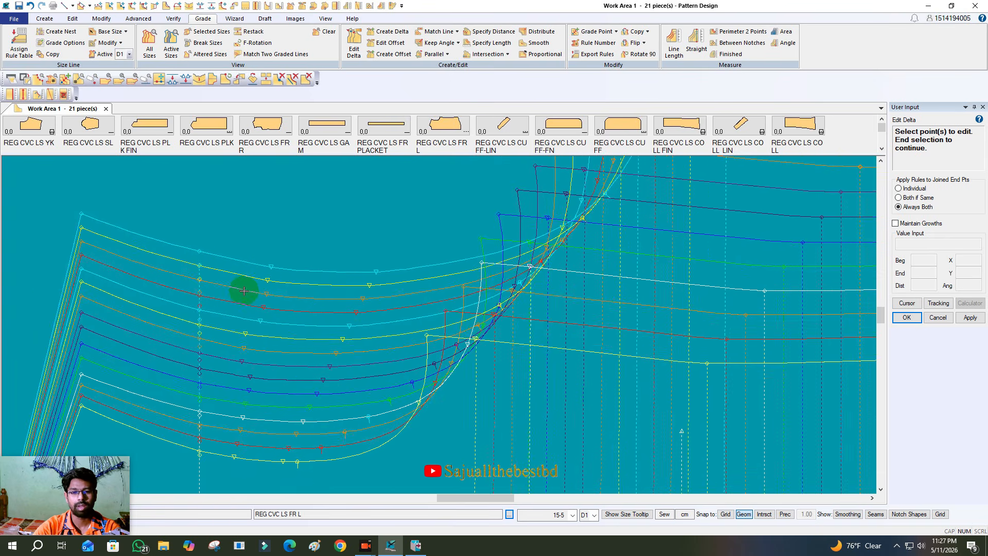
right_click(287, 240)
left_click(286, 240)
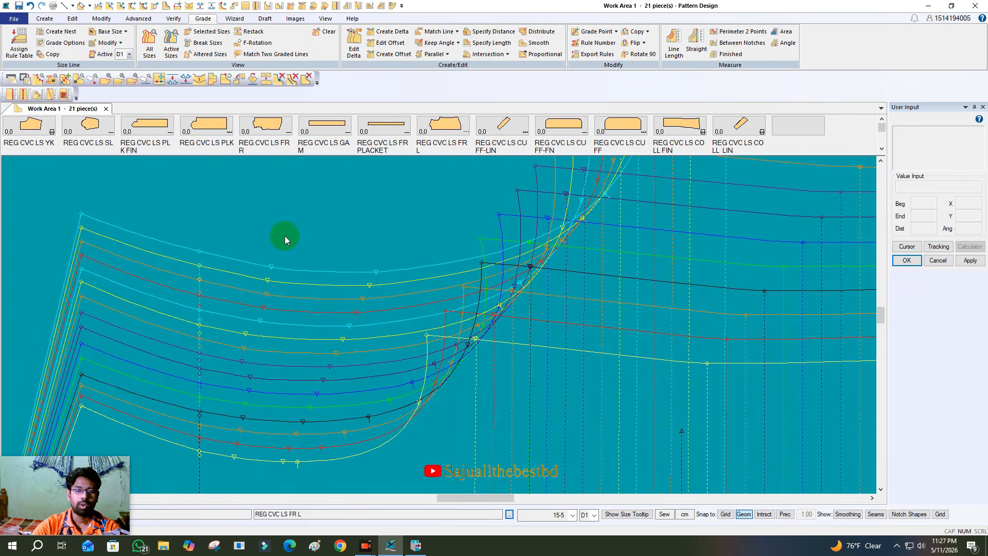
scroll(264, 278, "down", 1)
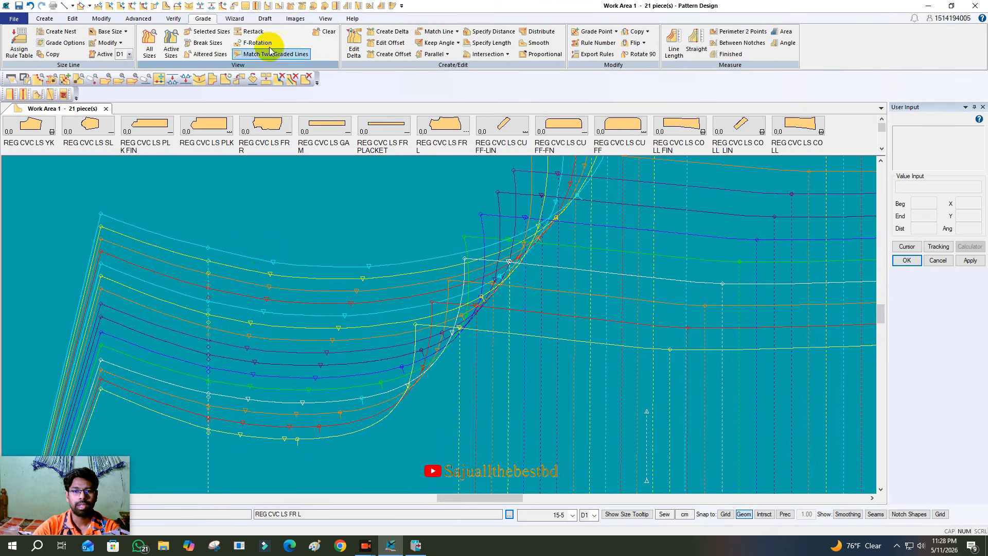
- Reopen the Edit Delta form for armhole grade point 37 on the base size of the front
left_click(354, 44)
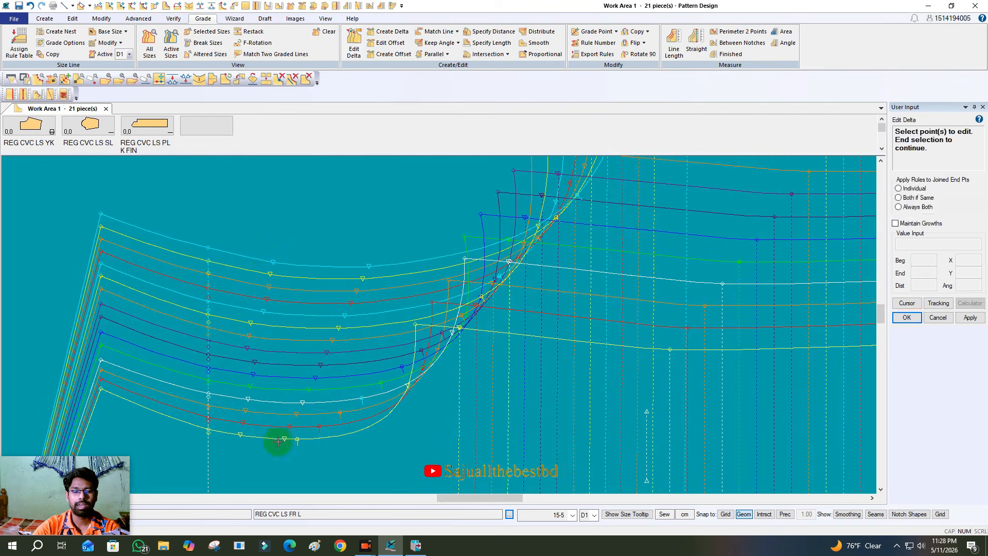
left_click(259, 396)
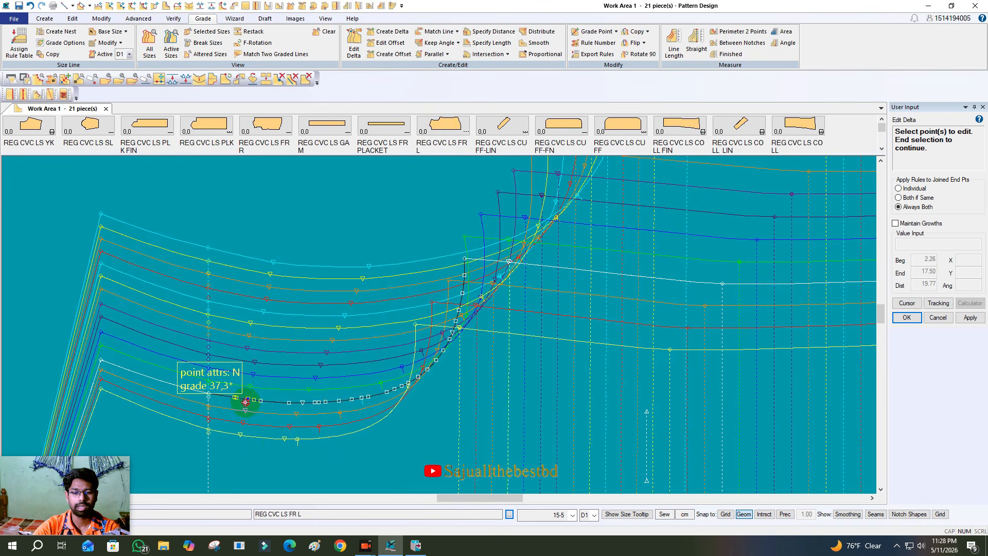
right_click(348, 322)
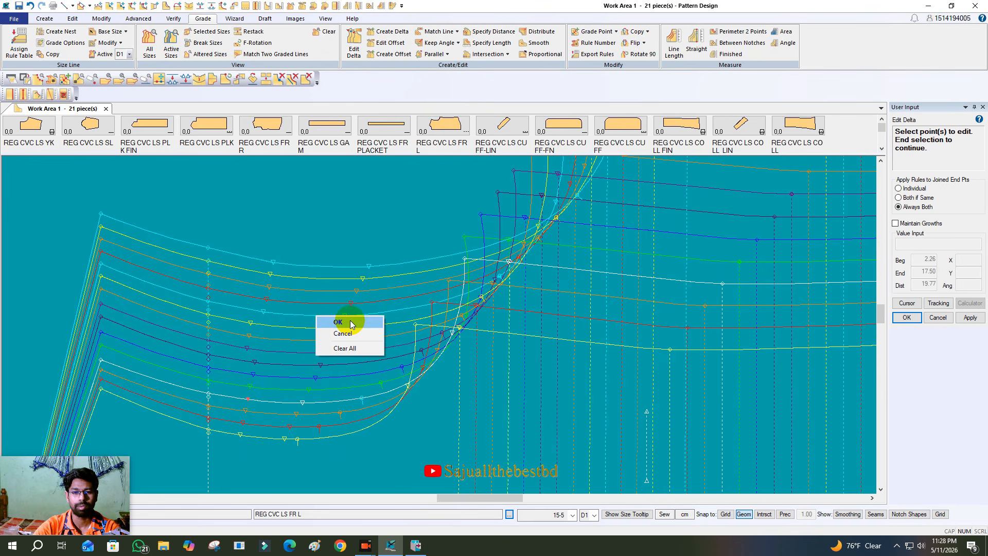
left_click(352, 324)
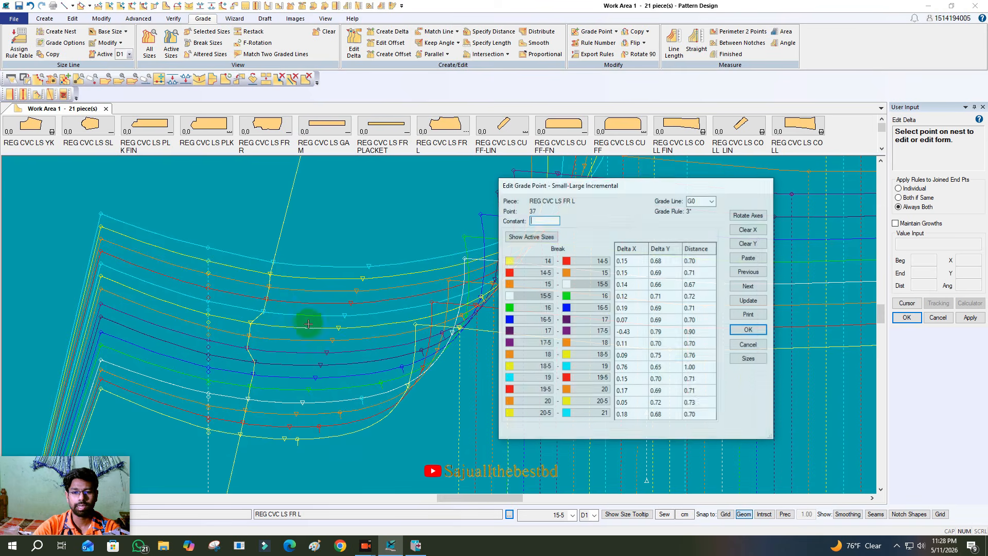
- Limit the front's displayed sizes to 20, 20-5 and 21 alongside the base size, and end the delta editing
left_click(751, 361)
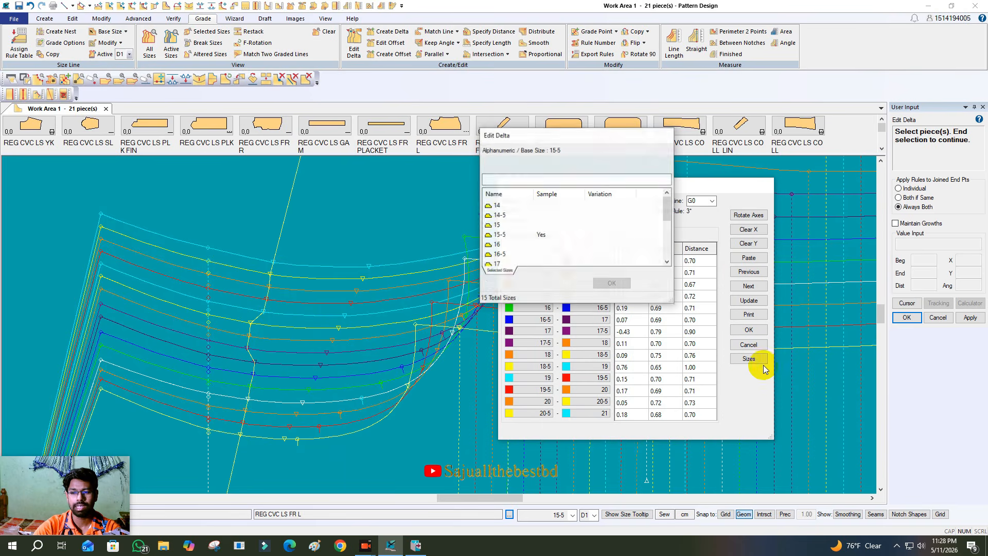
scroll(508, 222, "down", 3)
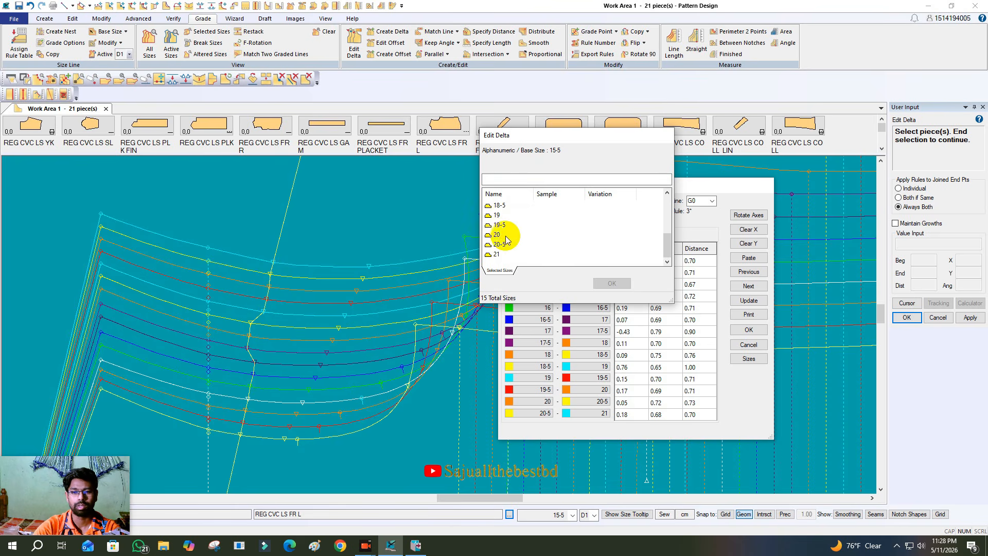
left_click_drag(514, 246, 494, 263)
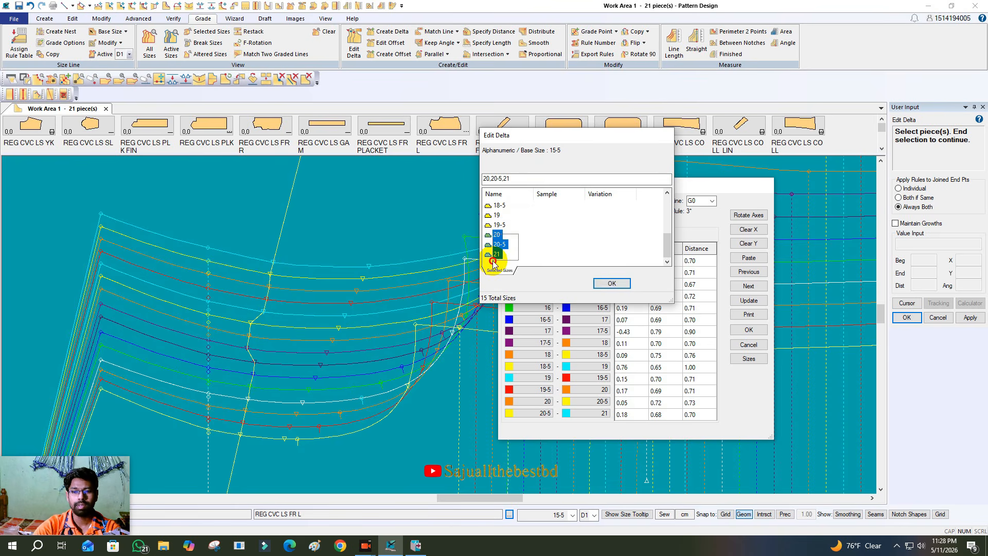
left_click(616, 283)
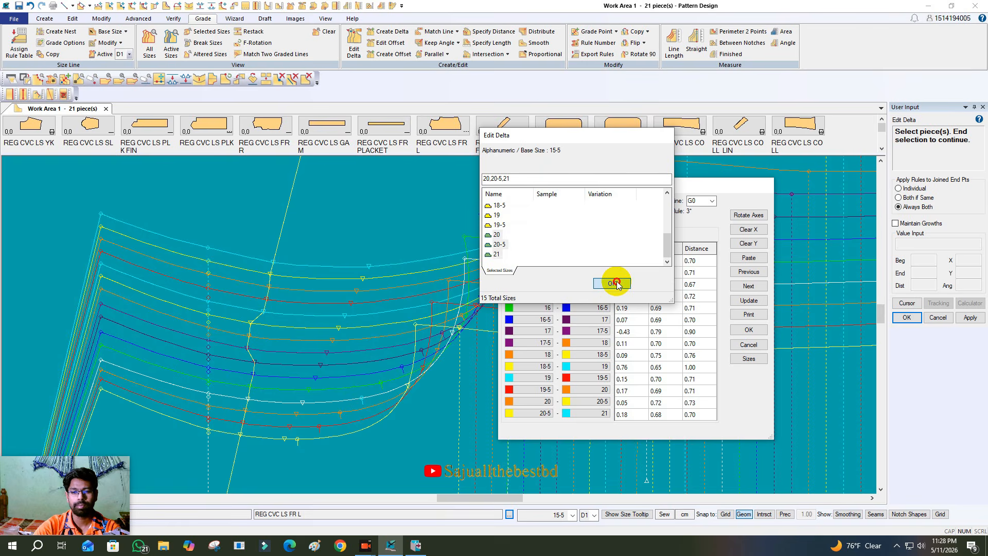
right_click(356, 291)
left_click(356, 290)
scroll(205, 287, "down", 1)
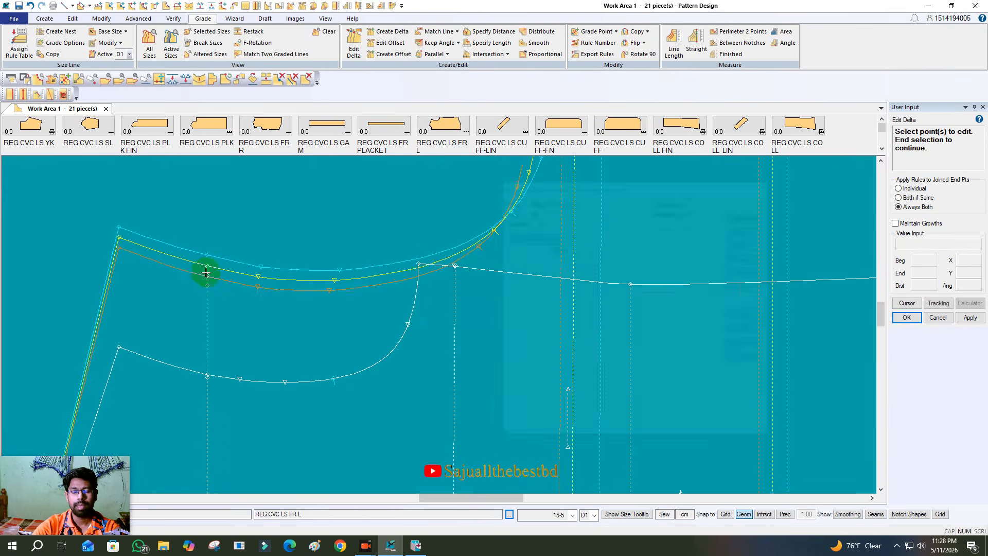
scroll(206, 273, "down", 6)
left_click_drag(358, 328, 381, 325)
right_click(381, 325)
left_click(380, 338)
- Open the deltas of armhole grade point 37 again on the reduced size nest
scroll(219, 269, "up", 8)
scroll(273, 273, "up", 6)
scroll(374, 328, "up", 3)
left_click(353, 44)
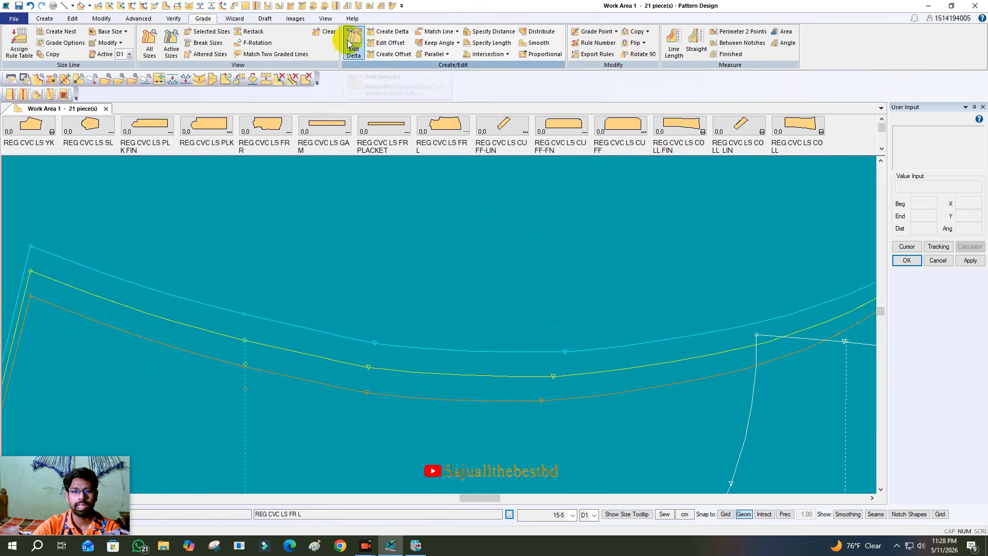
scroll(307, 284, "down", 5)
scroll(378, 442, "up", 1)
left_click(309, 438)
right_click(421, 372)
left_click(422, 375)
- Move the size 21 point to deltas of about 0.26 and 0.74, and the size 20-5 point to about 0.09 and 0.79
scroll(354, 265, "up", 3)
middle_click_drag(327, 267, 283, 281)
scroll(298, 340, "up", 2)
left_click(275, 341)
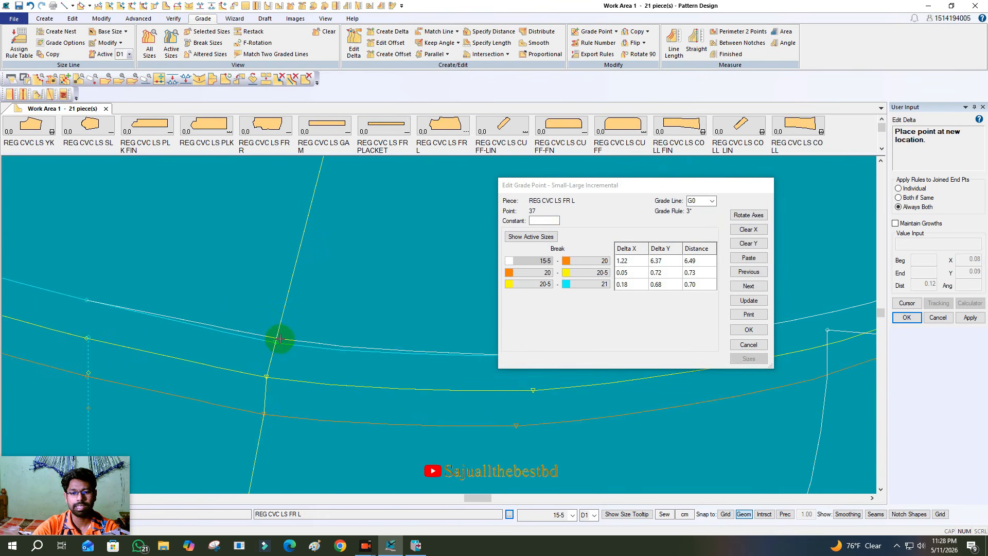
left_click(279, 341)
left_click(266, 379)
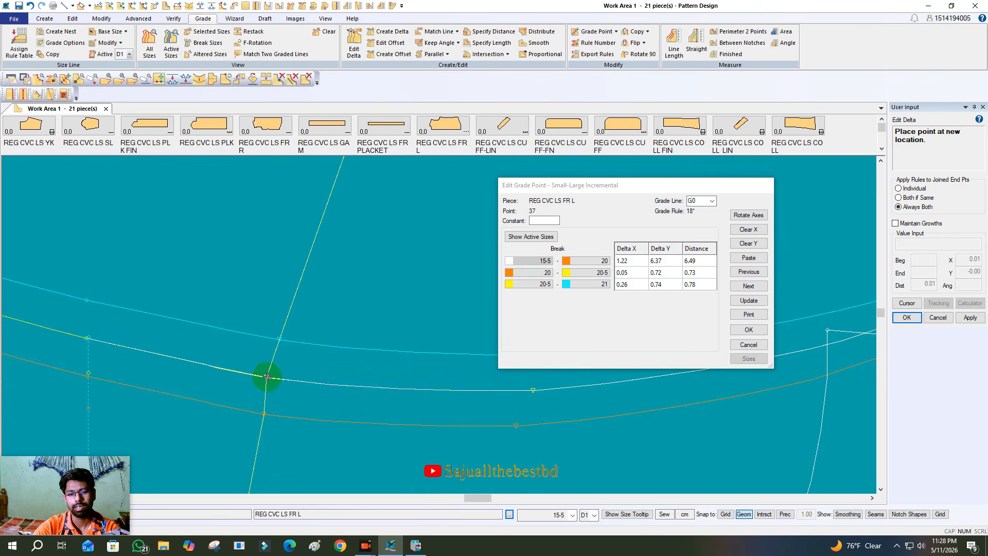
left_click(269, 375)
- Adjust the size 20 point of grade point 37 to deltas of about 1.23 and 6.41, accept the form and leave the command
scroll(224, 332, "down", 5)
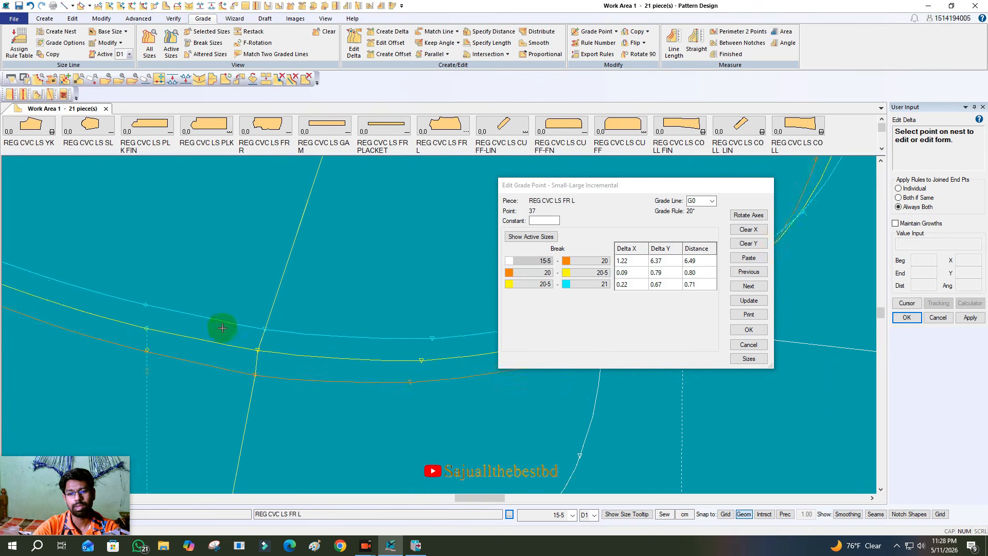
scroll(271, 359, "up", 3)
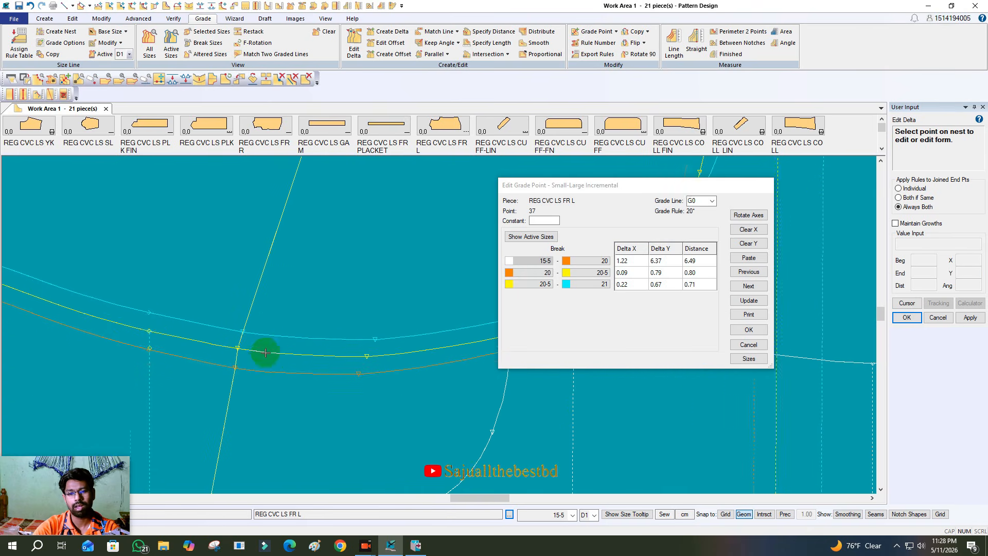
scroll(219, 362, "up", 2)
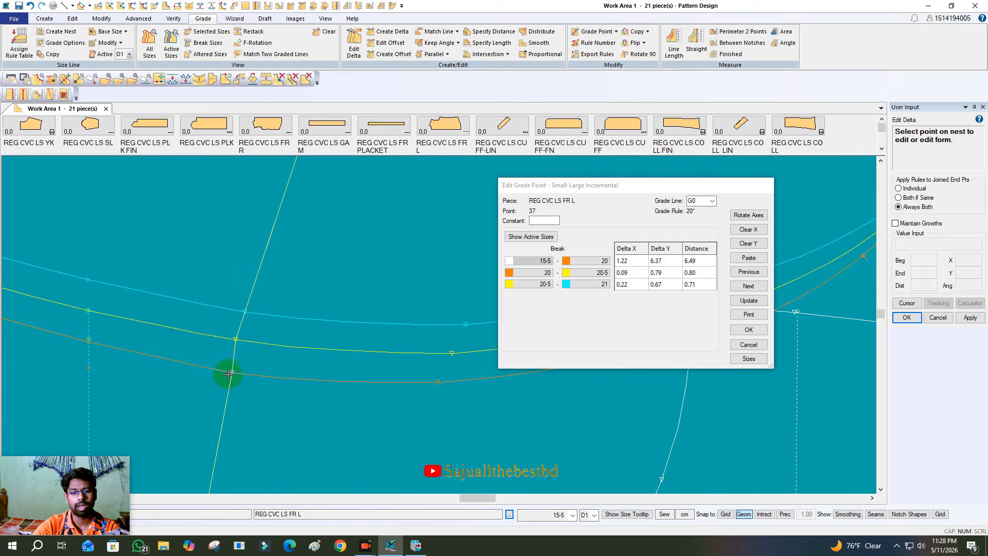
left_click(232, 371)
right_click(310, 315)
left_click(311, 318)
scroll(331, 332, "down", 3)
scroll(306, 282, "down", 3)
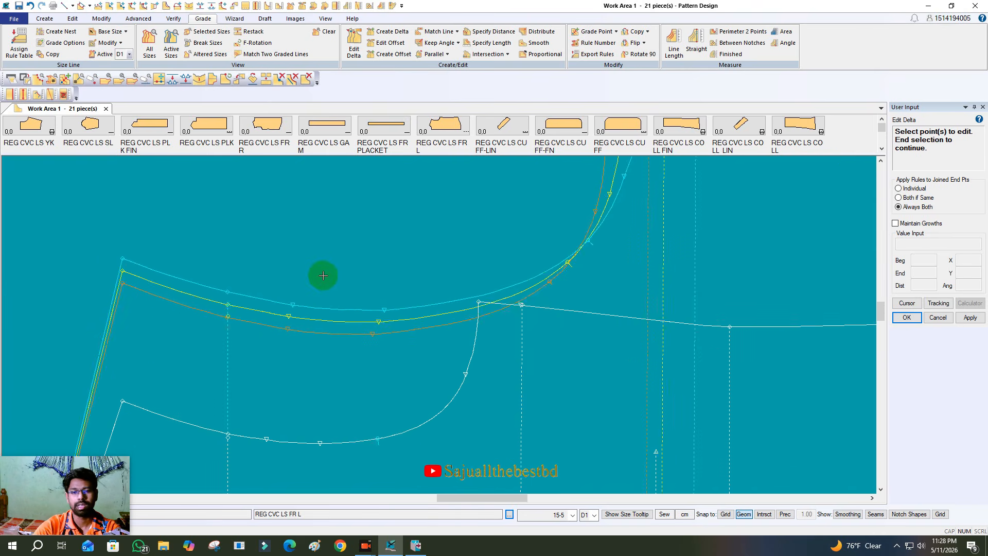
scroll(318, 231, "down", 1)
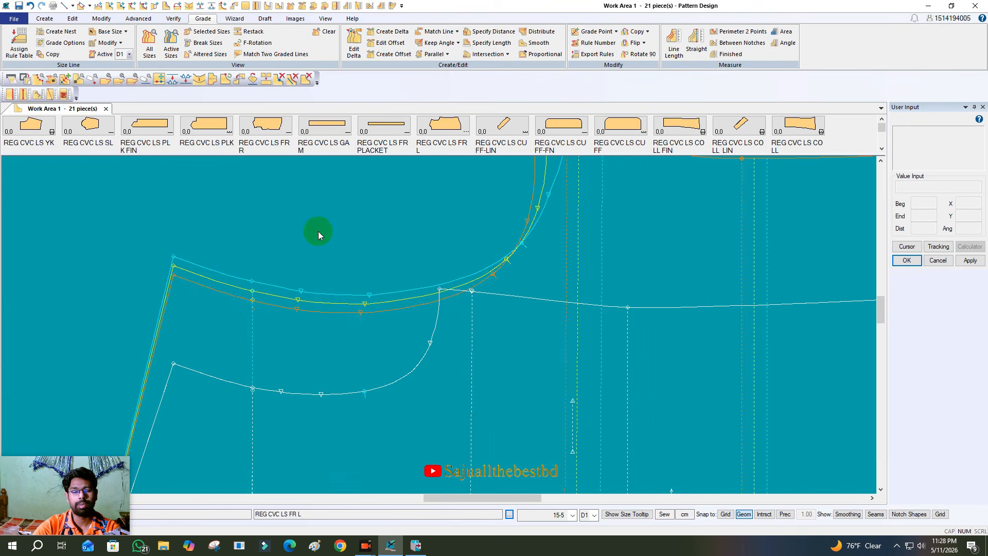
- Reopen the deltas of armhole grade point 37, show all active sizes on the nest and accept the form
left_click(360, 48)
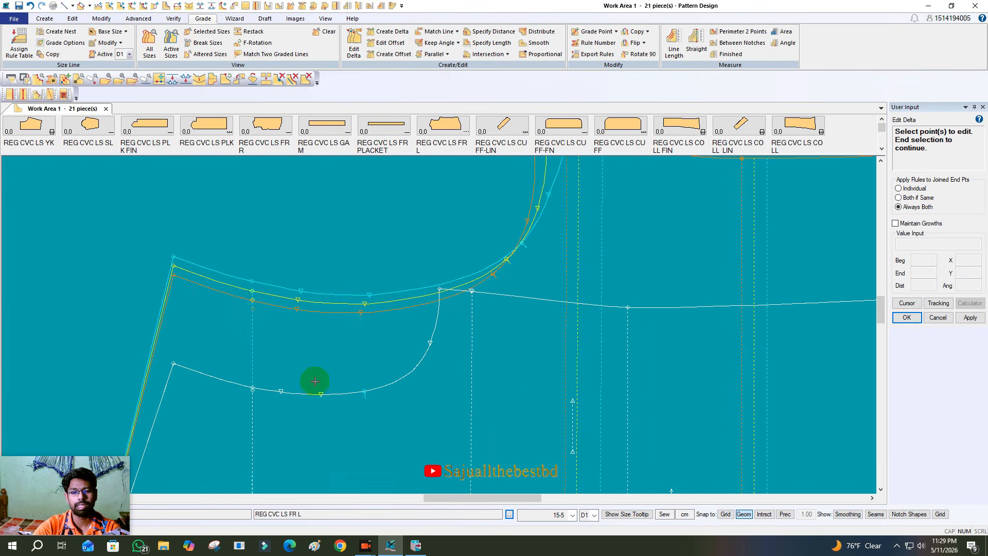
left_click(291, 392)
left_click(281, 393)
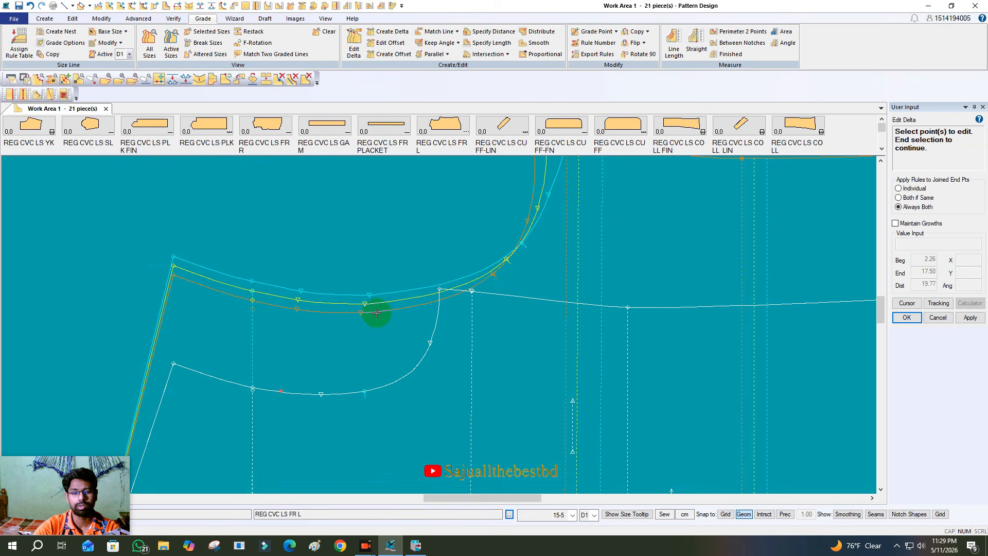
right_click(369, 335)
left_click(370, 337)
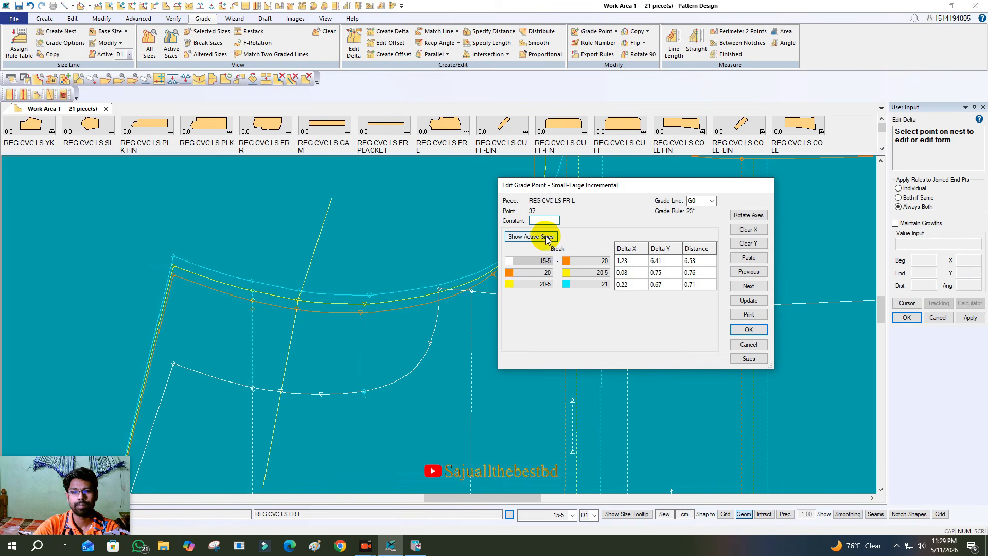
left_click(530, 239)
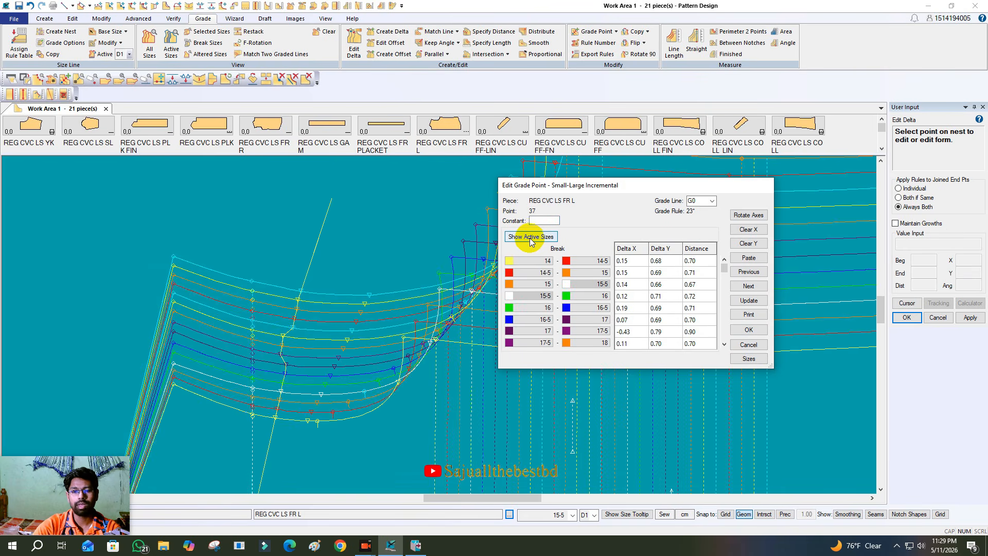
left_click(748, 333)
scroll(241, 333, "down", 2)
key("Escape")
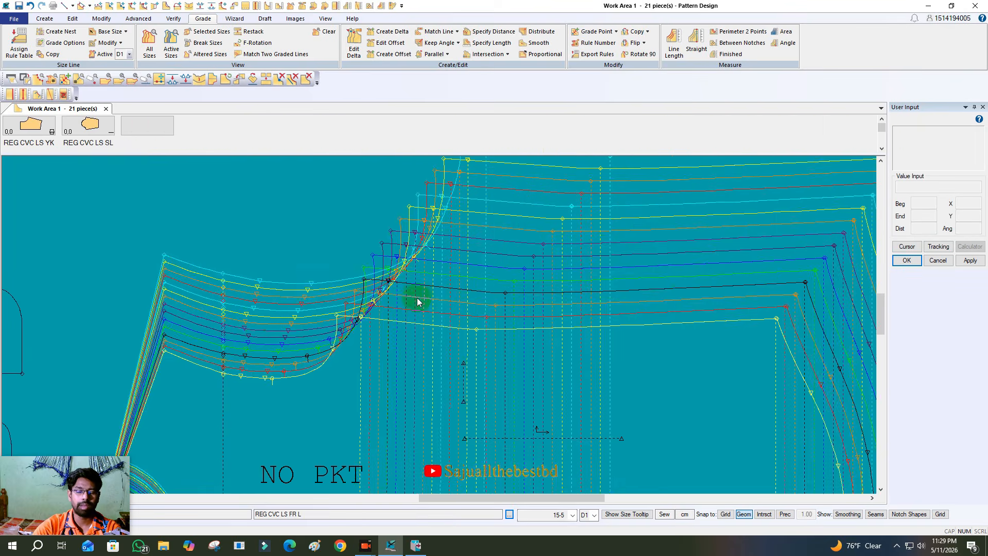
- Shift the REG CVC LS SL sleeve slightly upward and the REG CVC LS BACK piece slightly to the right in the work area
scroll(437, 284, "down", 3)
scroll(436, 284, "down", 5)
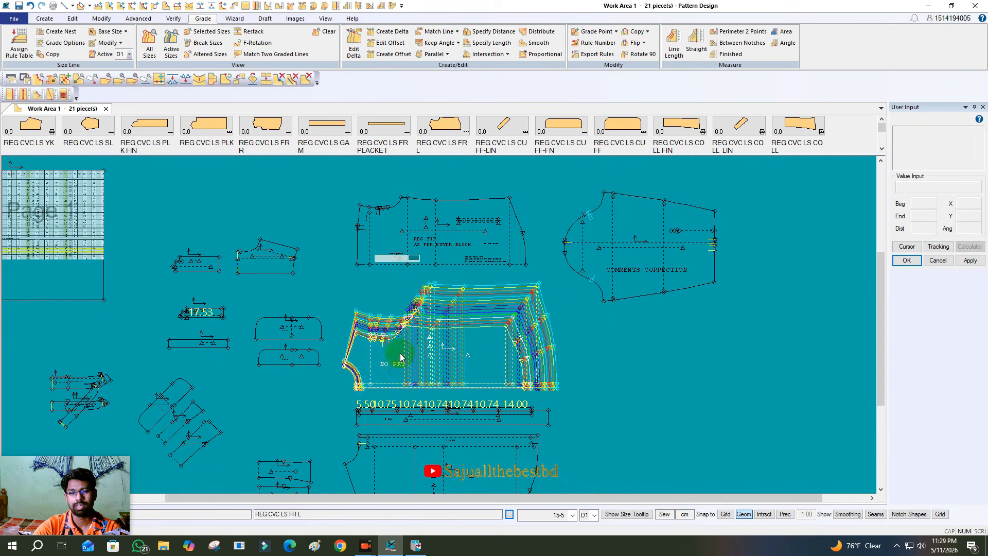
scroll(407, 319, "up", 4)
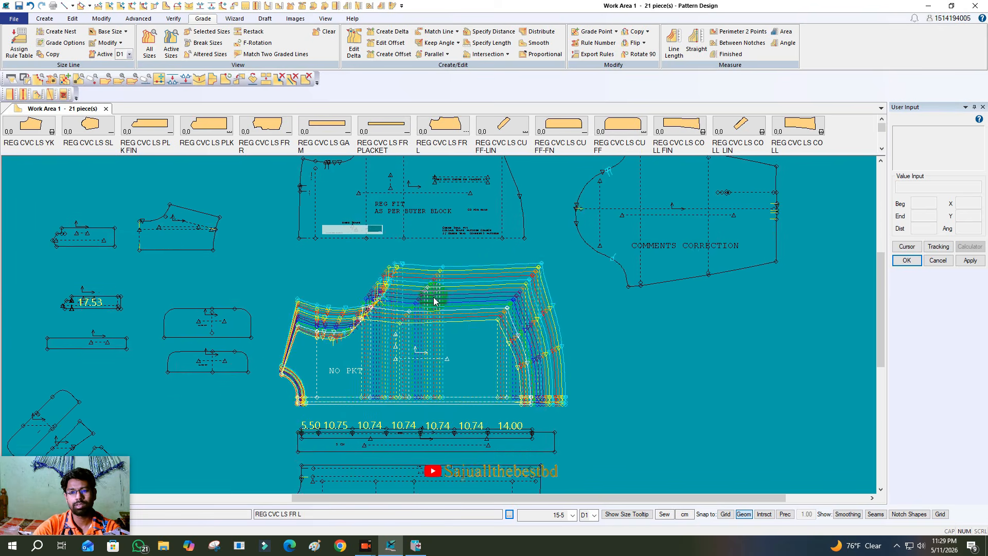
scroll(508, 390, "down", 2)
scroll(548, 211, "up", 1)
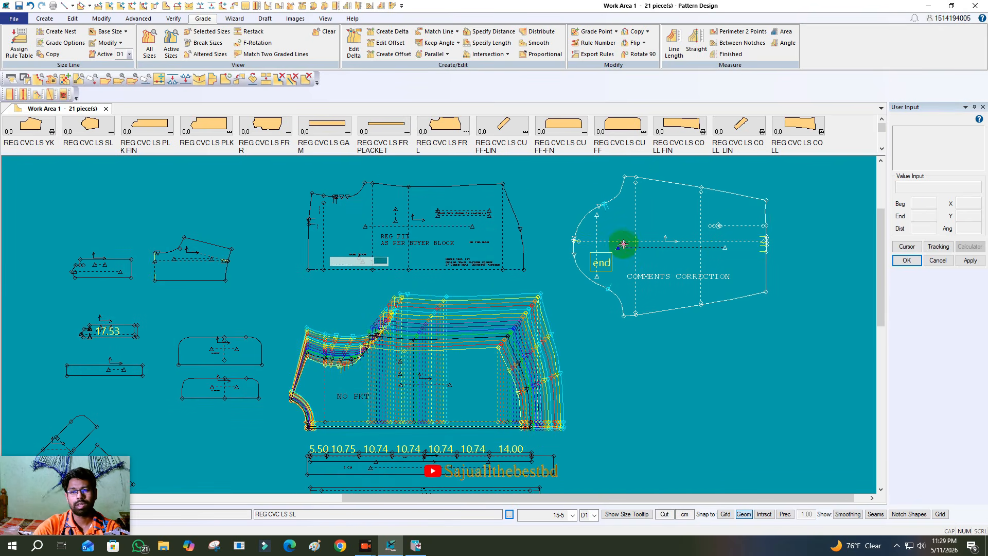
left_click_drag(417, 225, 434, 222)
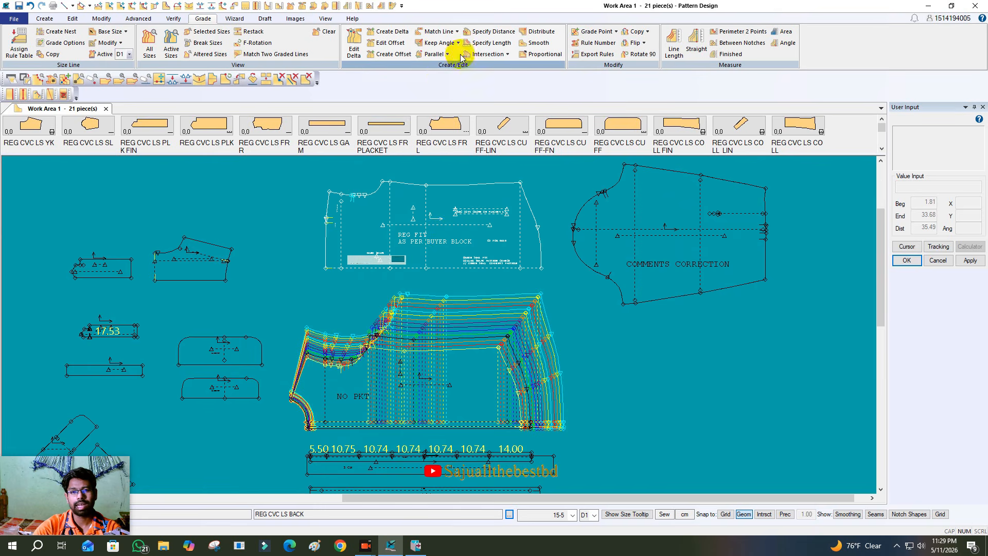
- Review the small-large incremental deltas of armhole grade point 7 on the REG CVC LS FR L front, accept the form and leave Edit Delta
left_click(354, 46)
scroll(394, 369, "up", 1)
scroll(394, 368, "up", 3)
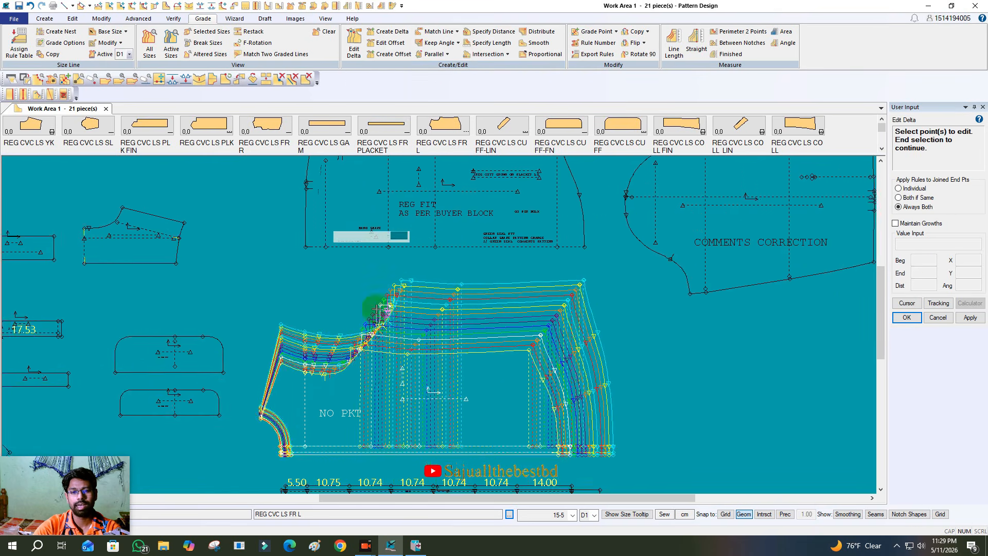
left_click(354, 340)
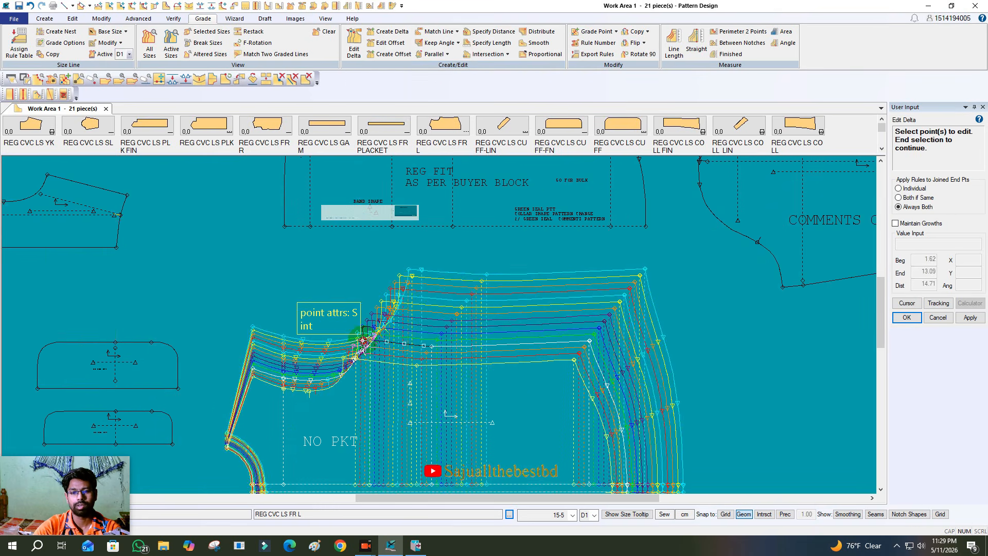
right_click(419, 247)
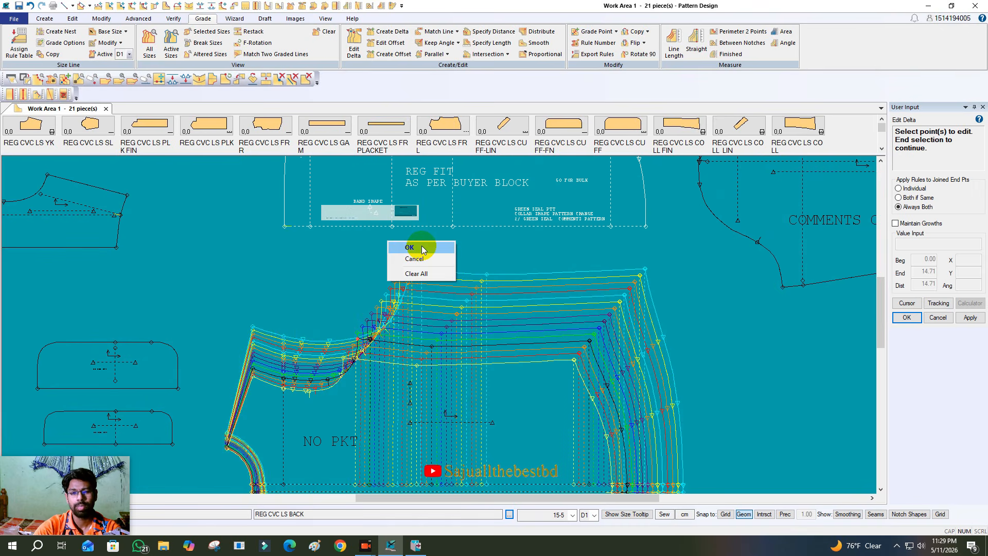
left_click(421, 248)
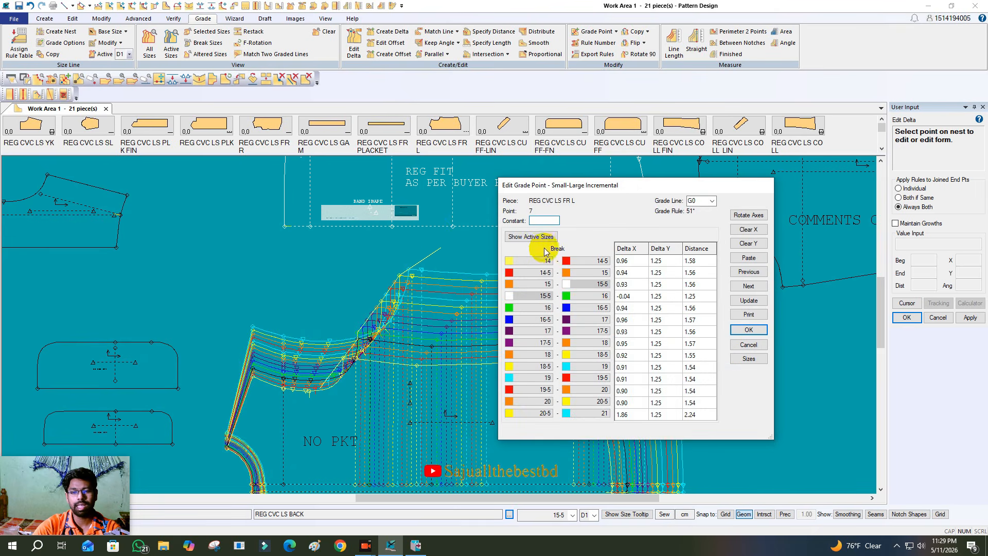
left_click_drag(629, 190, 786, 197)
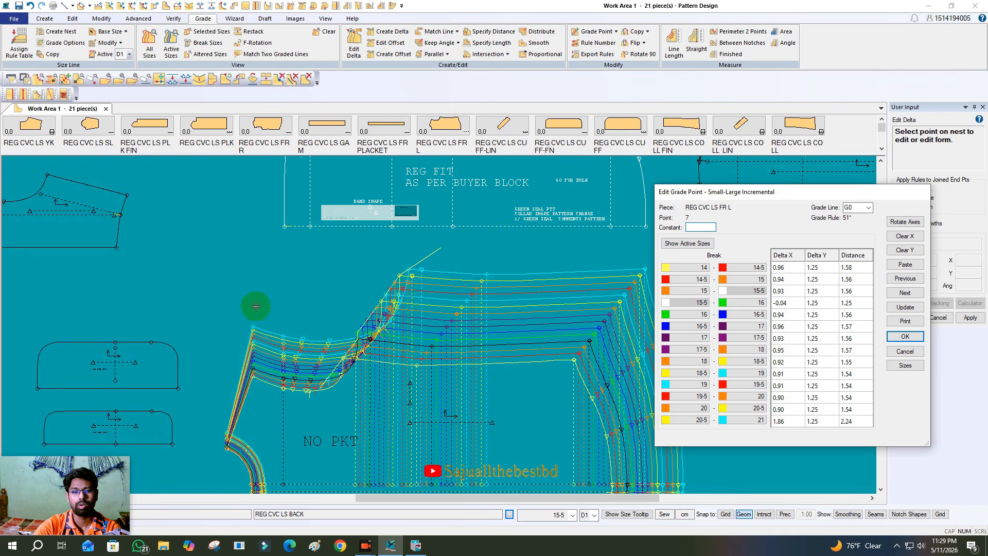
right_click(403, 227)
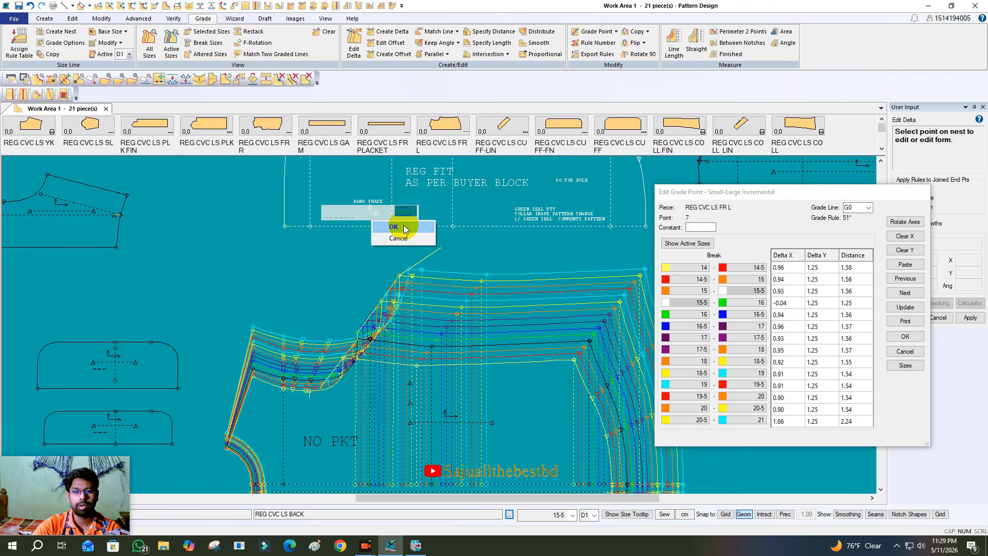
left_click(403, 228)
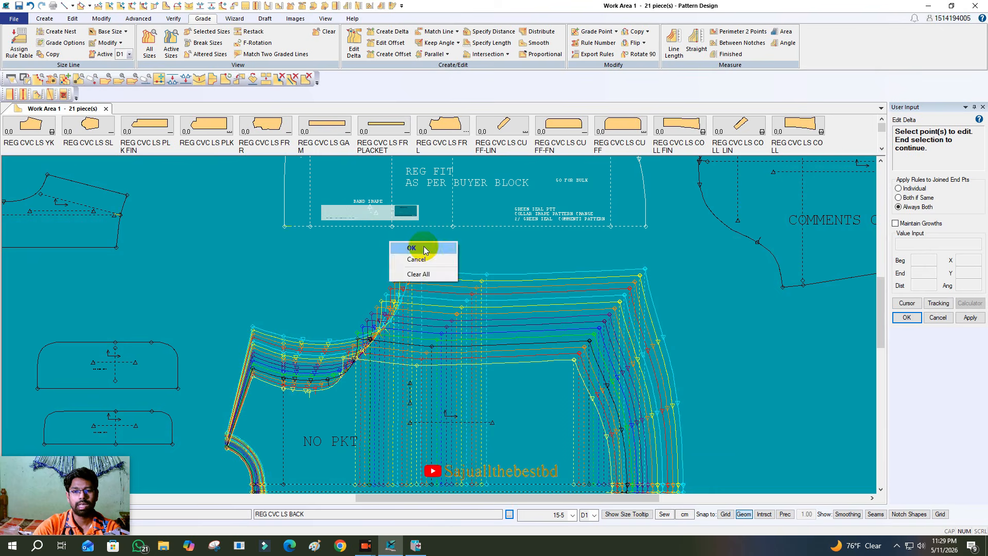
left_click(424, 249)
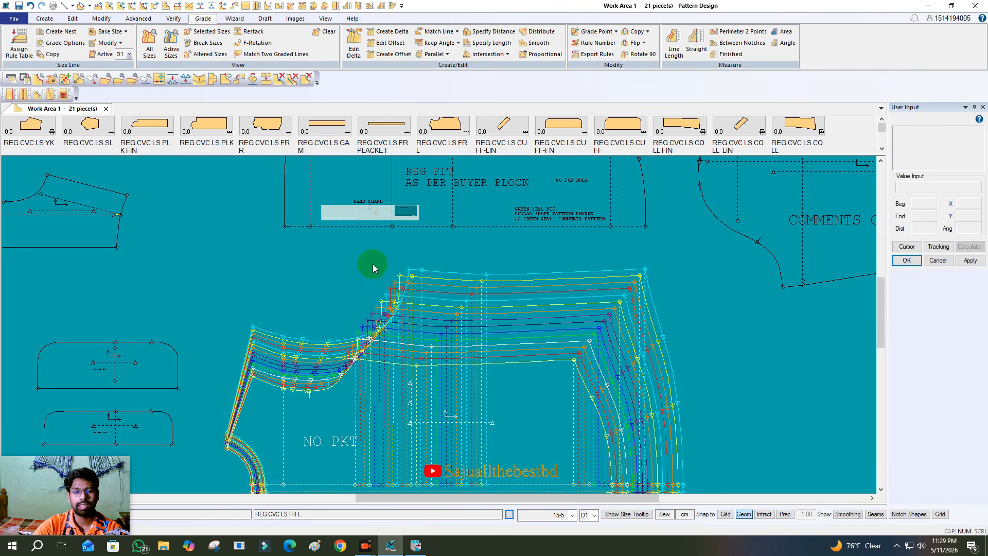
- Inspect the armhole curves on the nest and shift the REG CVC LS FR L piece slightly up and to the right in the work area
scroll(329, 367, "up", 5)
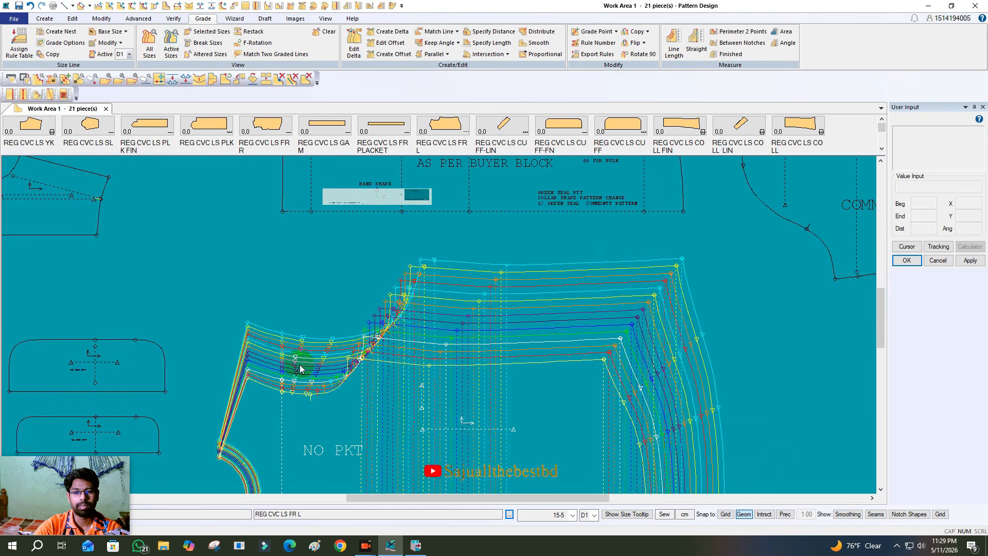
scroll(352, 375, "up", 2)
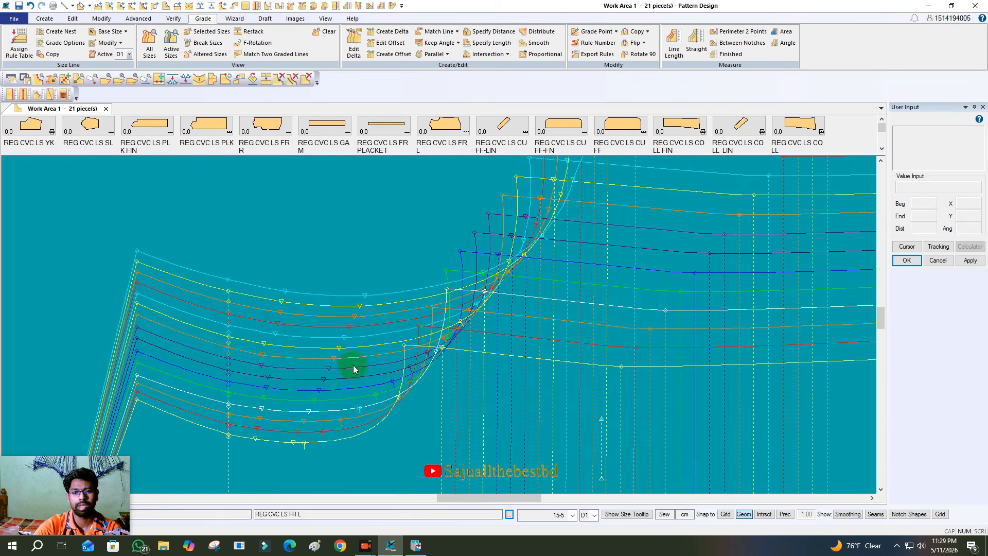
scroll(321, 286, "down", 7)
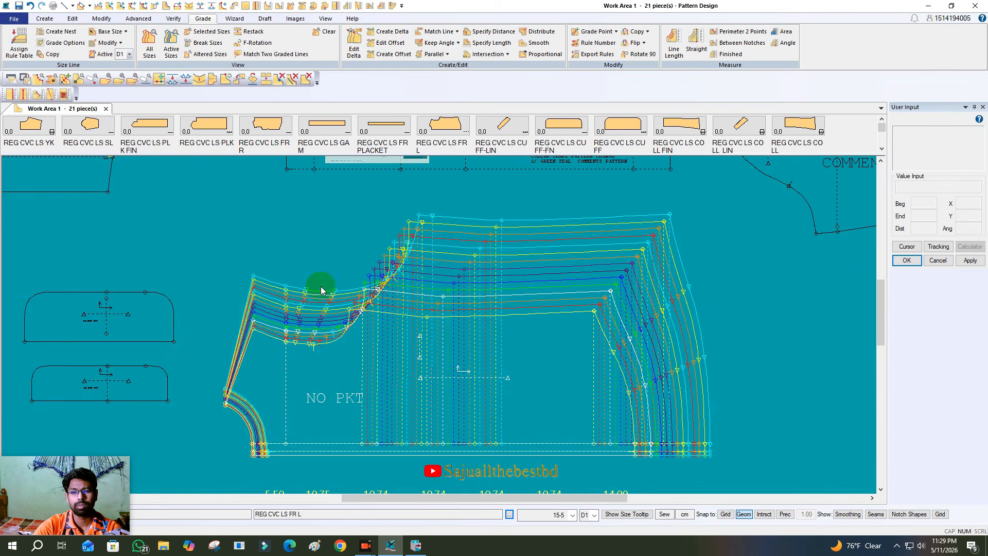
left_click_drag(420, 354, 419, 348)
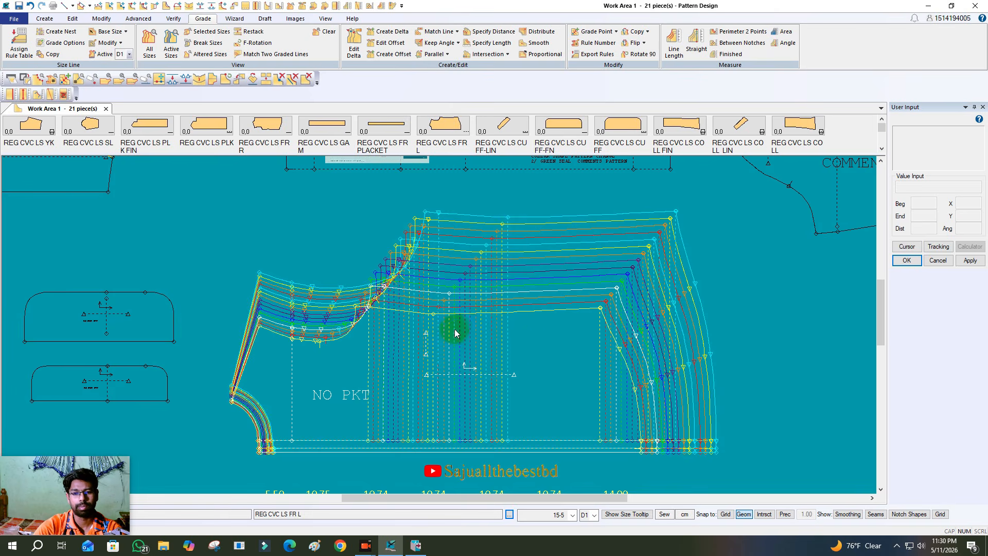
left_click(896, 547)
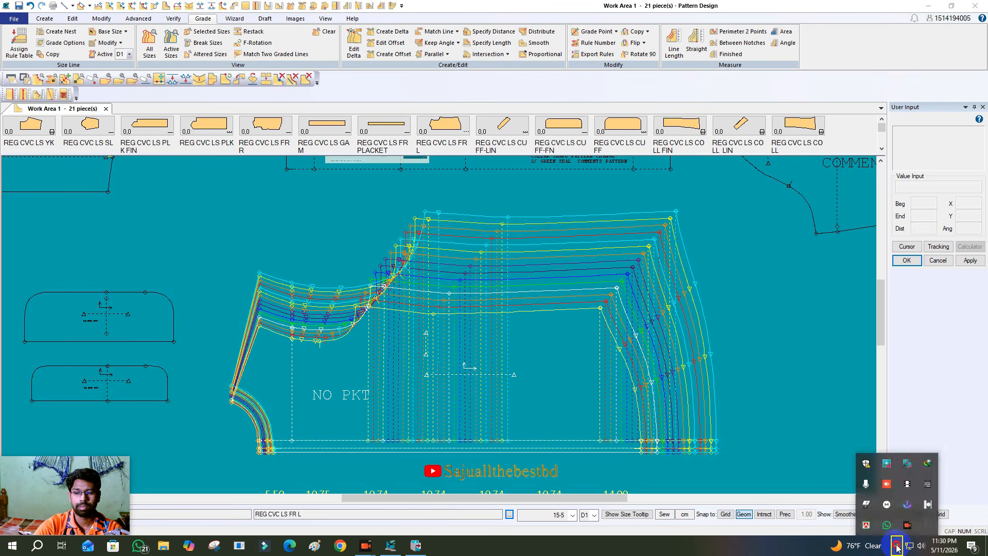